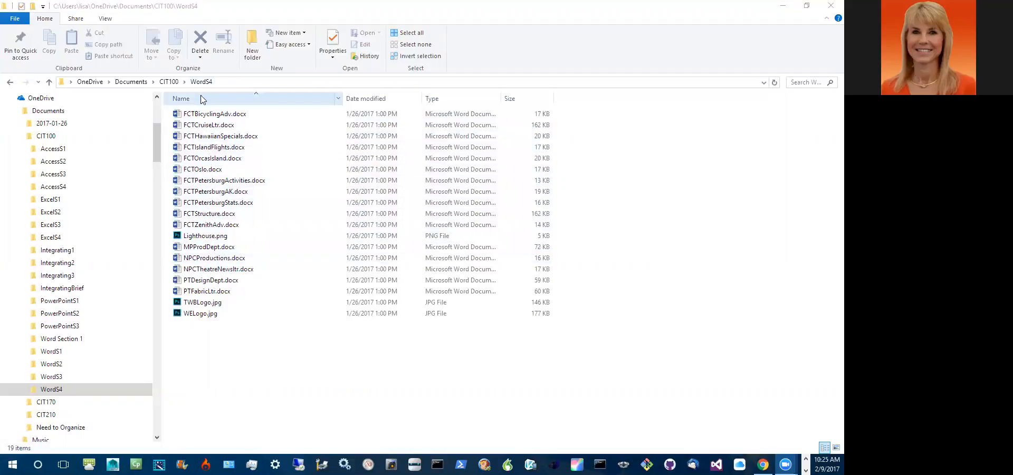
Open FCTHawaiianSpecials.docx from the WordS4 folder, enable editing and close the Navigation pane.
{"action": "left_click", "coordinate": [215, 137]}
{"action": "double_click", "coordinate": [216, 137]}
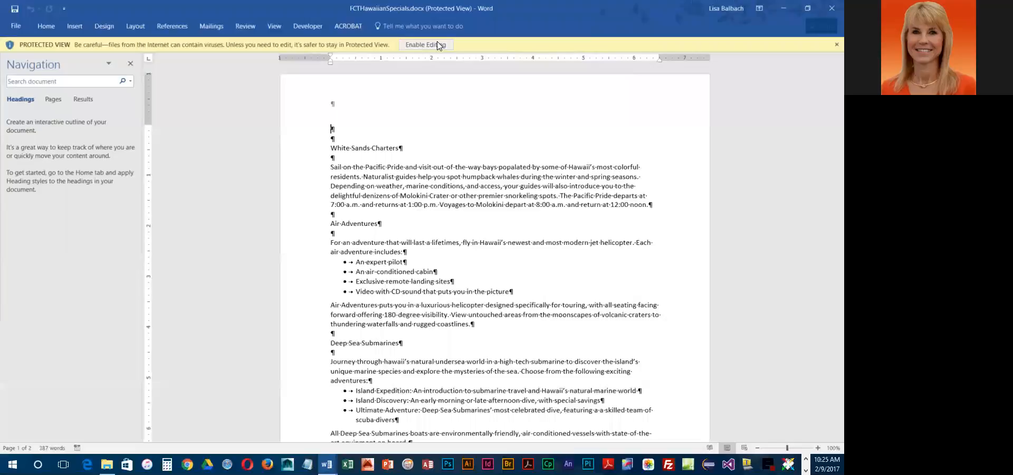
{"action": "left_click", "coordinate": [437, 42]}
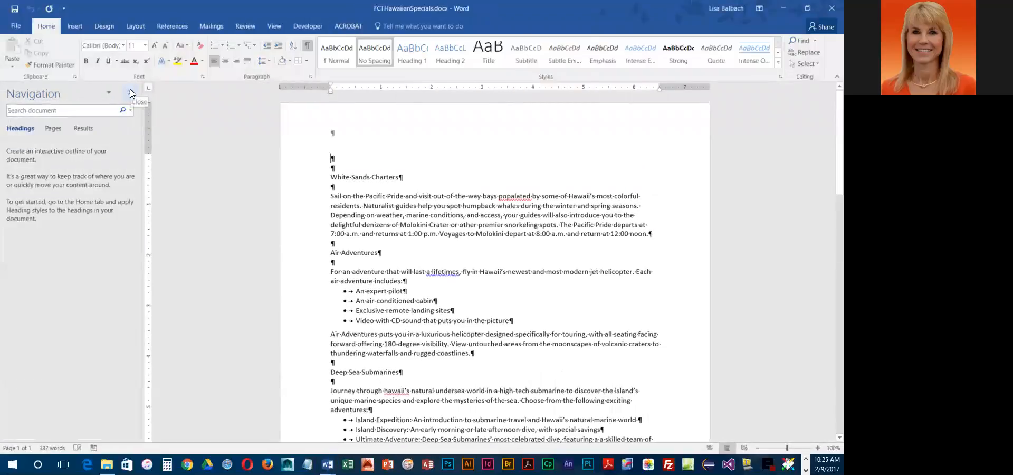
{"action": "left_click", "coordinate": [132, 93]}
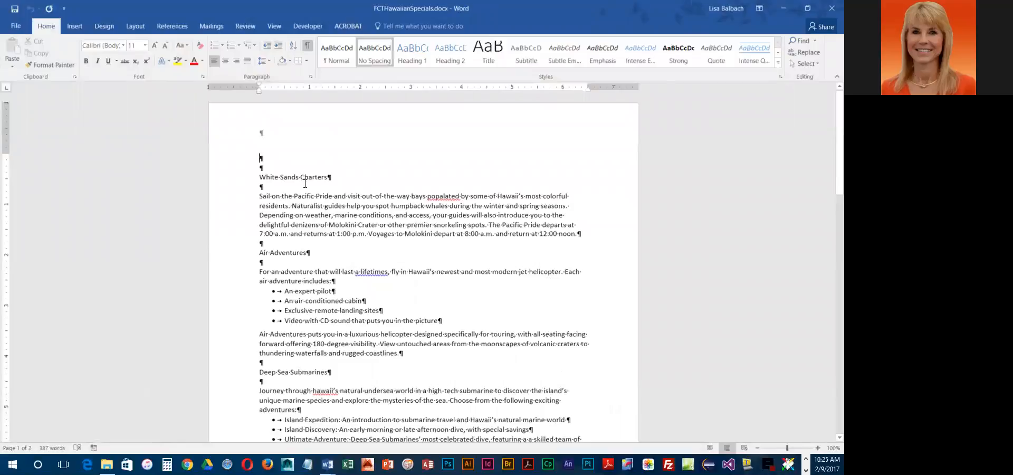
Save a copy of the document in the WordS4 folder under the name 4-FCTHawaiianSpecials.
{"action": "left_click", "coordinate": [16, 28]}
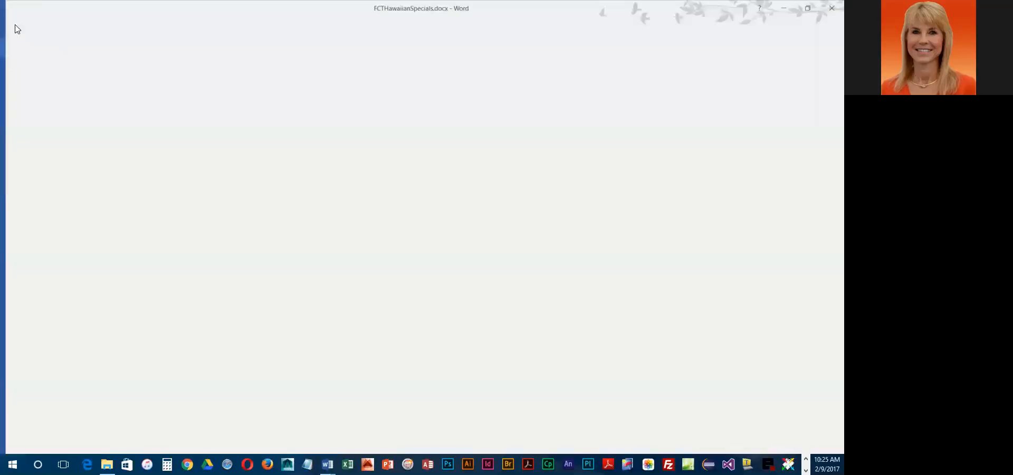
{"action": "left_click", "coordinate": [30, 118]}
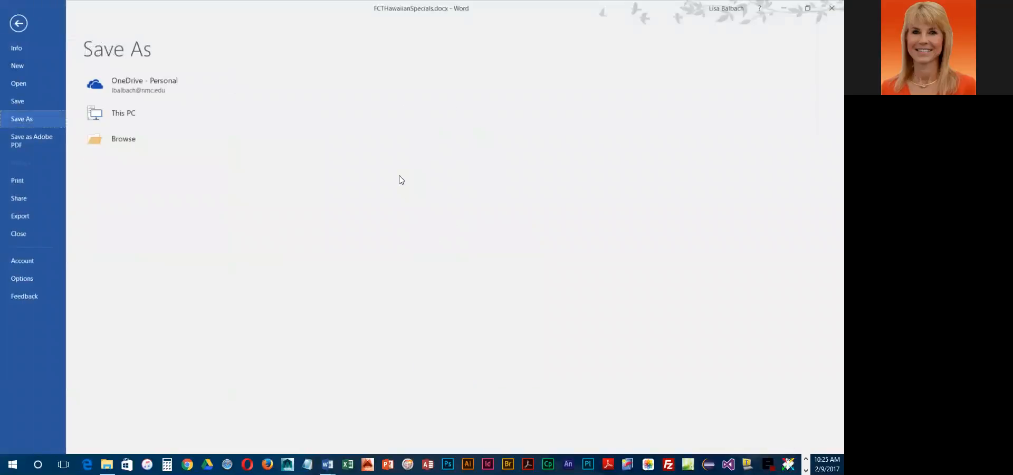
{"action": "left_click", "coordinate": [251, 91]}
{"action": "left_click", "coordinate": [251, 91]}
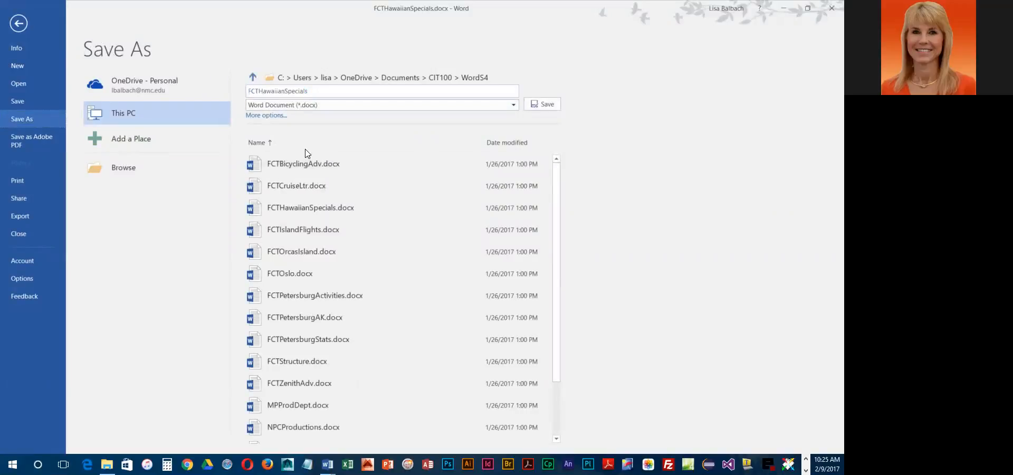
{"action": "type", "text": "4-"}
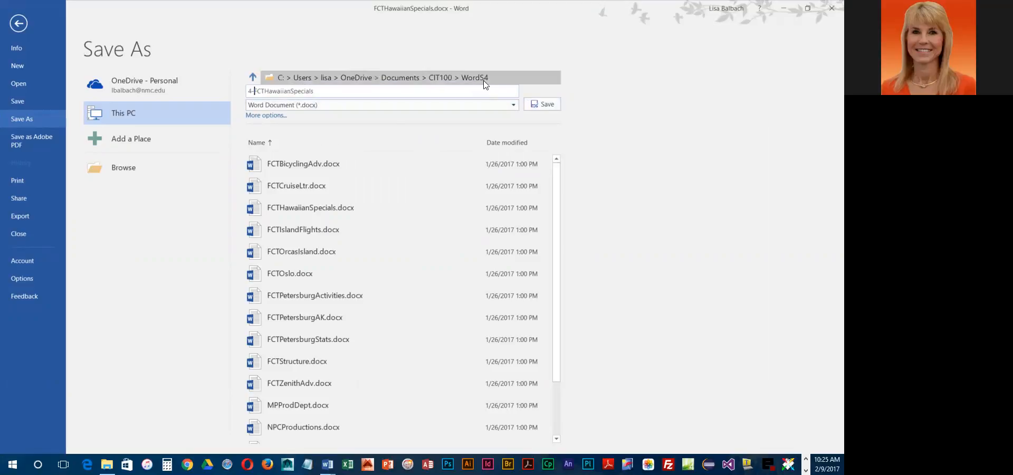
{"action": "left_click", "coordinate": [541, 104]}
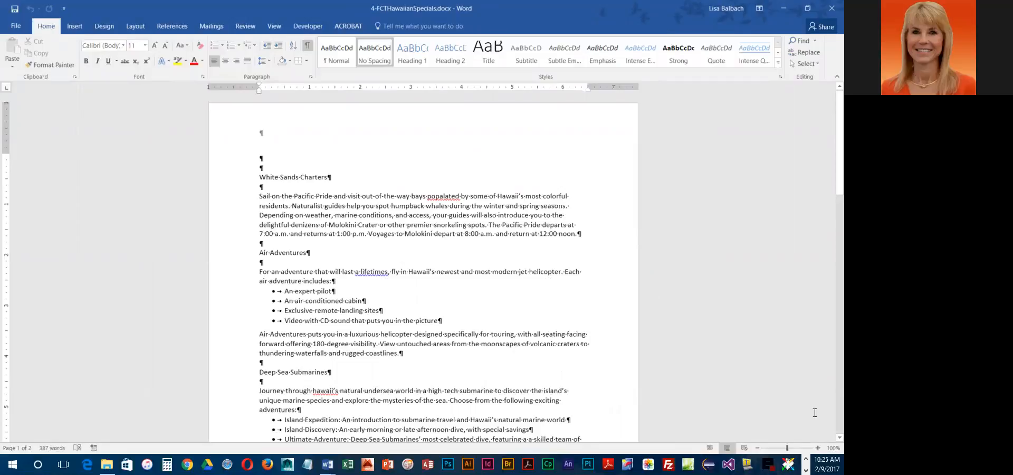
Start the spelling and grammar check and accept the corrections "populated", "a lifetime" and "Hawaii's".
{"action": "left_click", "coordinate": [818, 448]}
{"action": "left_click", "coordinate": [818, 448]}
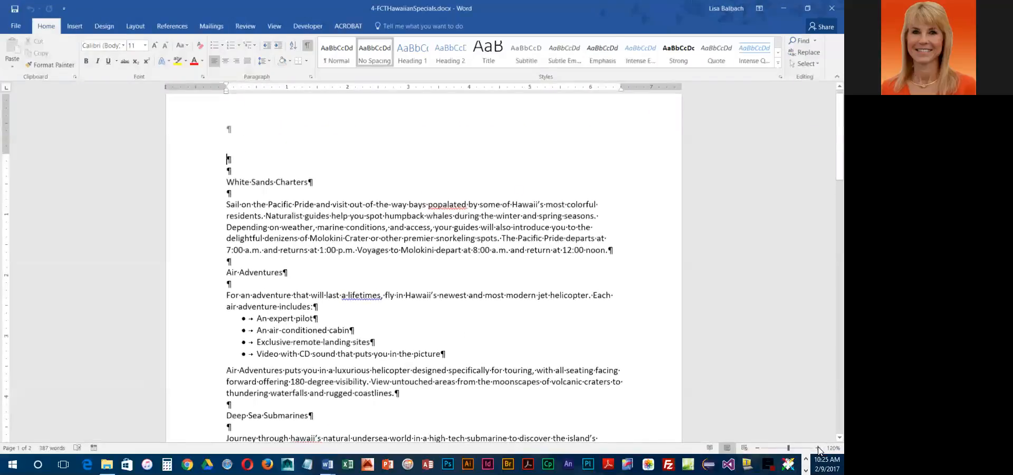
{"action": "left_click", "coordinate": [818, 448]}
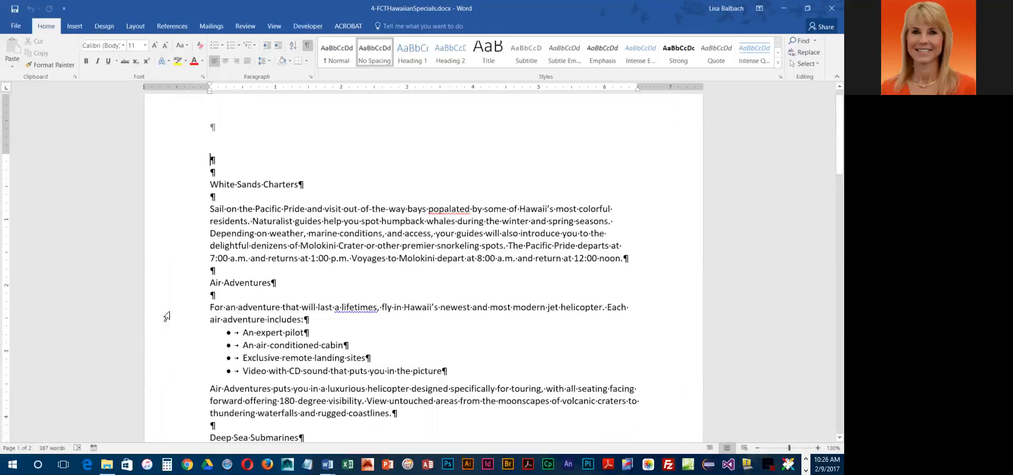
{"action": "left_click", "coordinate": [271, 25]}
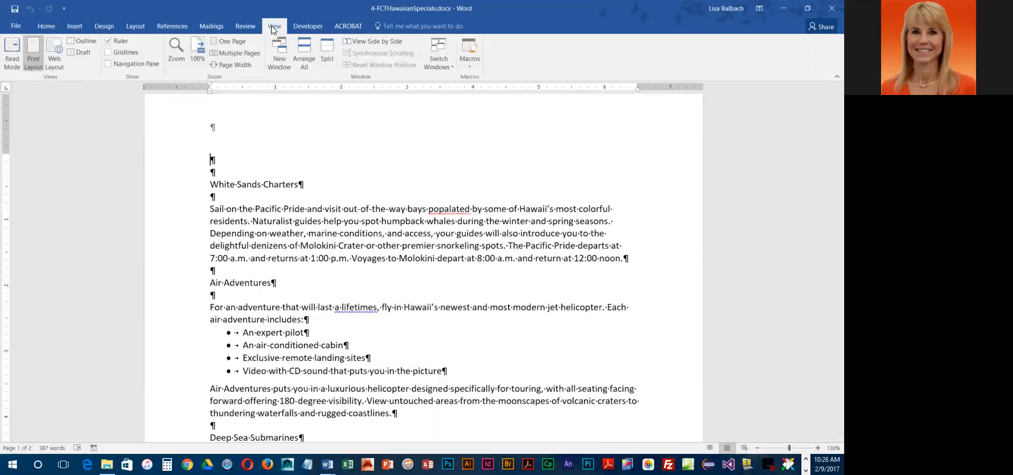
{"action": "left_click", "coordinate": [252, 25]}
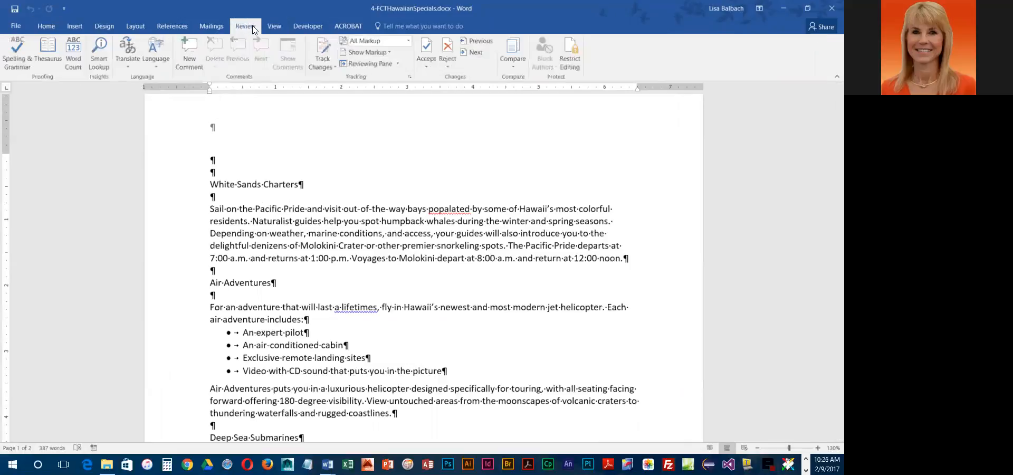
{"action": "left_click", "coordinate": [17, 50]}
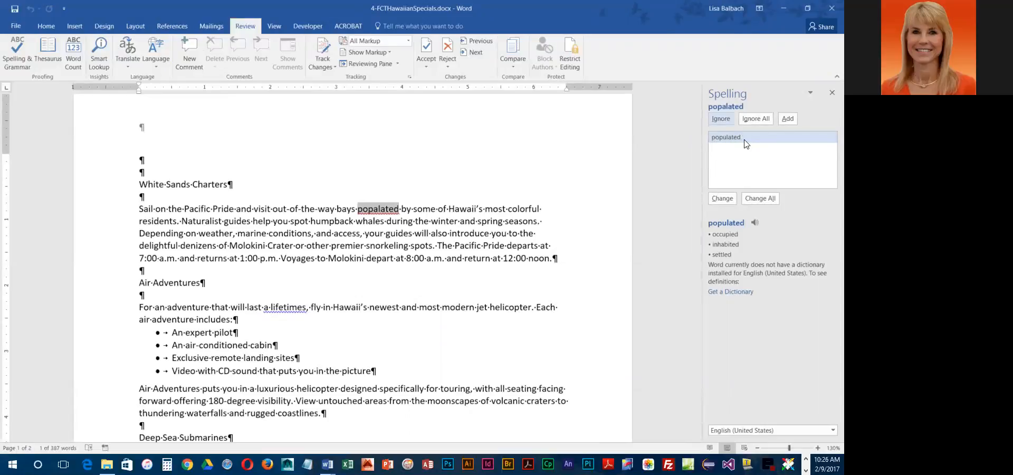
{"action": "left_click", "coordinate": [723, 199]}
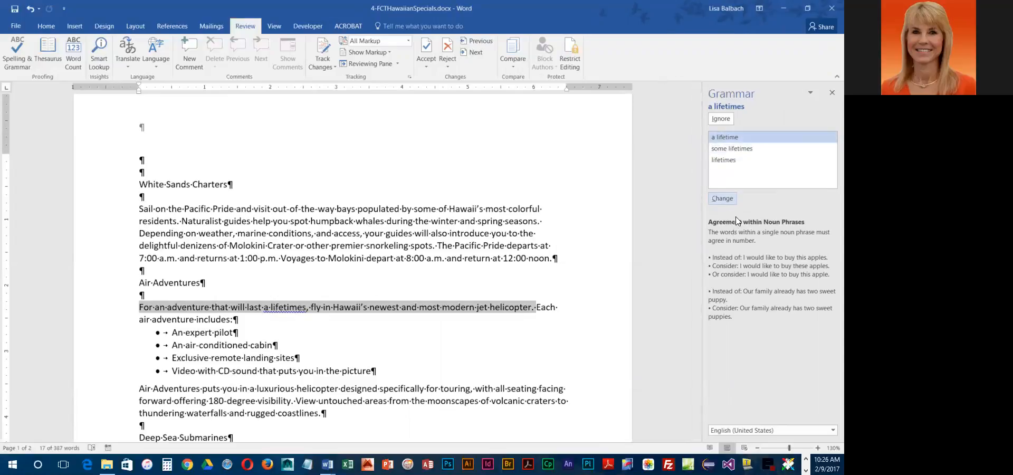
{"action": "left_click", "coordinate": [722, 198]}
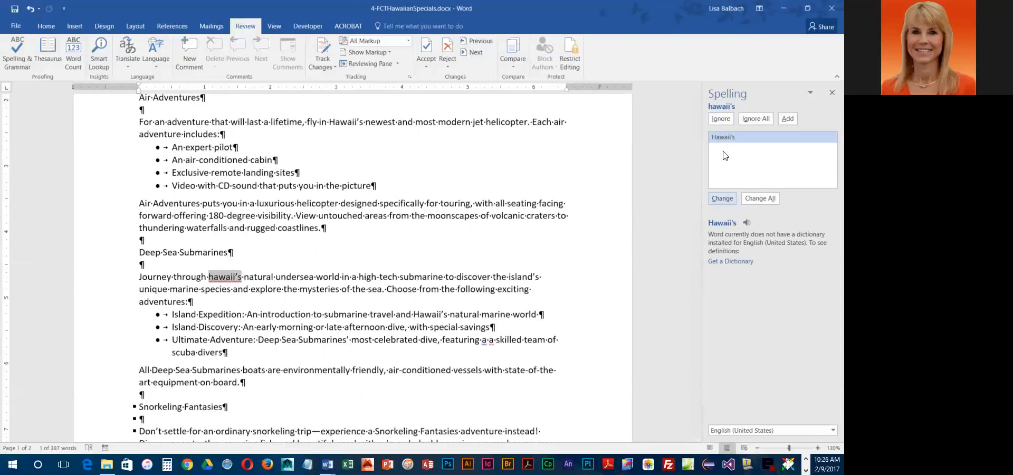
{"action": "left_click", "coordinate": [722, 198]}
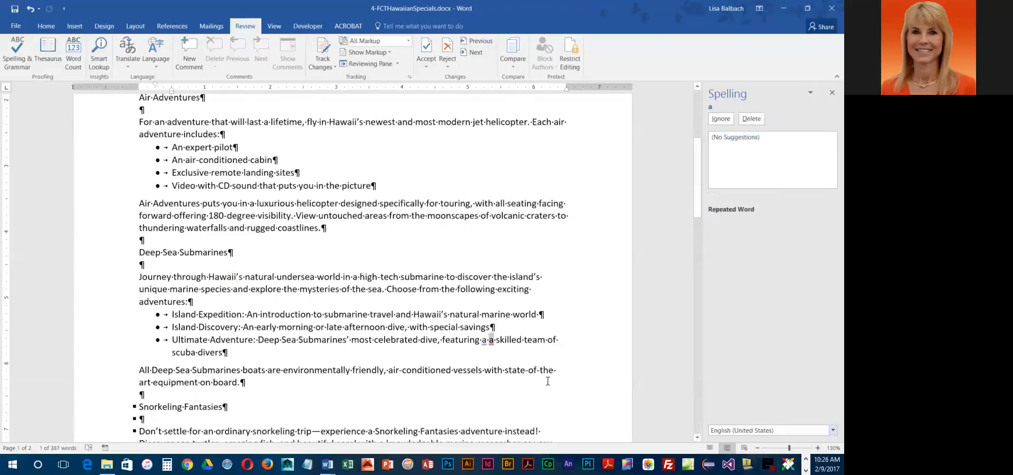
Finish the proofing check by deleting the repeated "a" and accepting "knowledgeable", "emerald" and "begins", and save the document.
{"action": "left_click", "coordinate": [752, 119]}
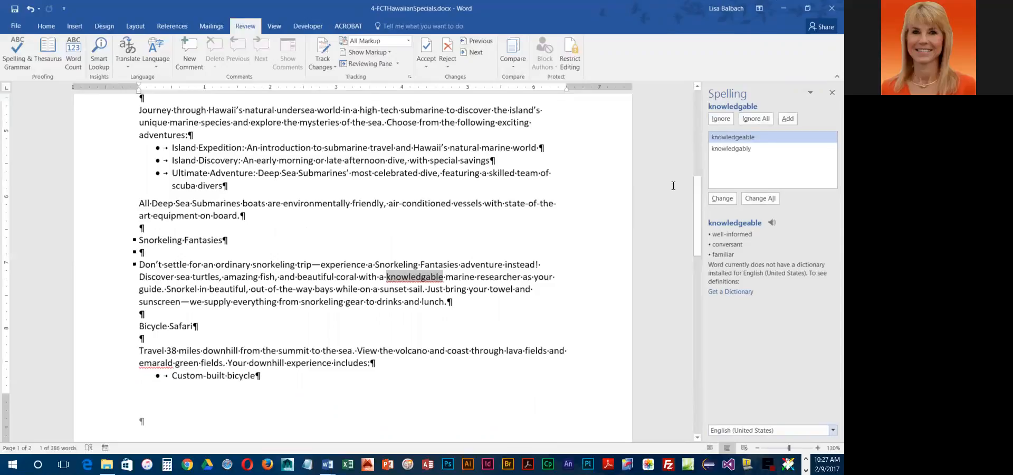
{"action": "left_click", "coordinate": [722, 198]}
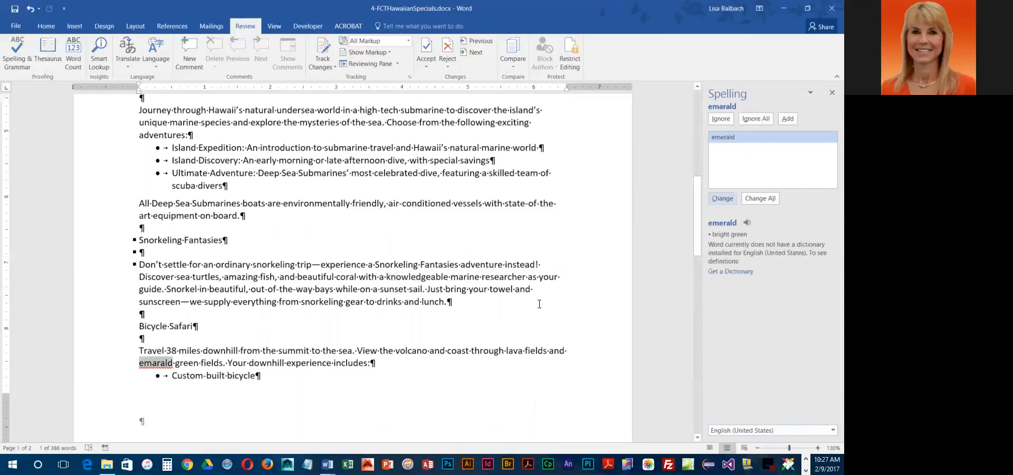
{"action": "left_click", "coordinate": [725, 198]}
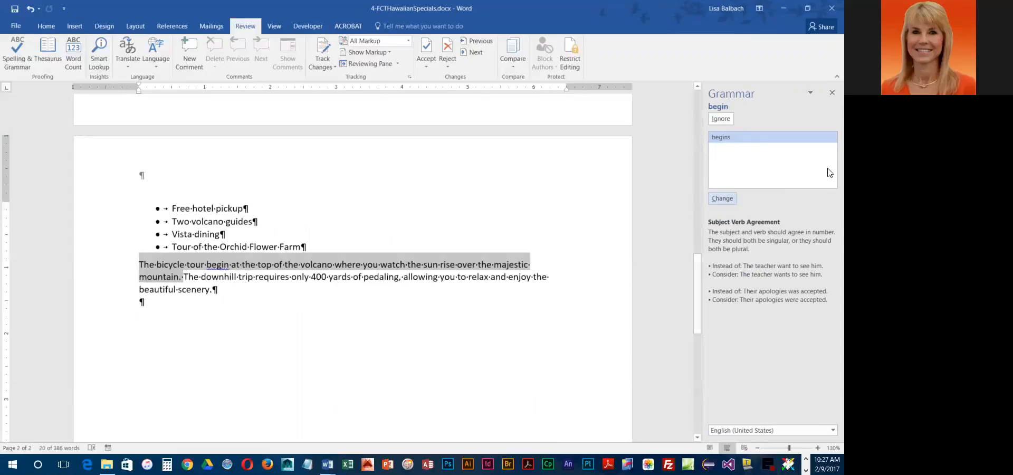
{"action": "left_click", "coordinate": [727, 197]}
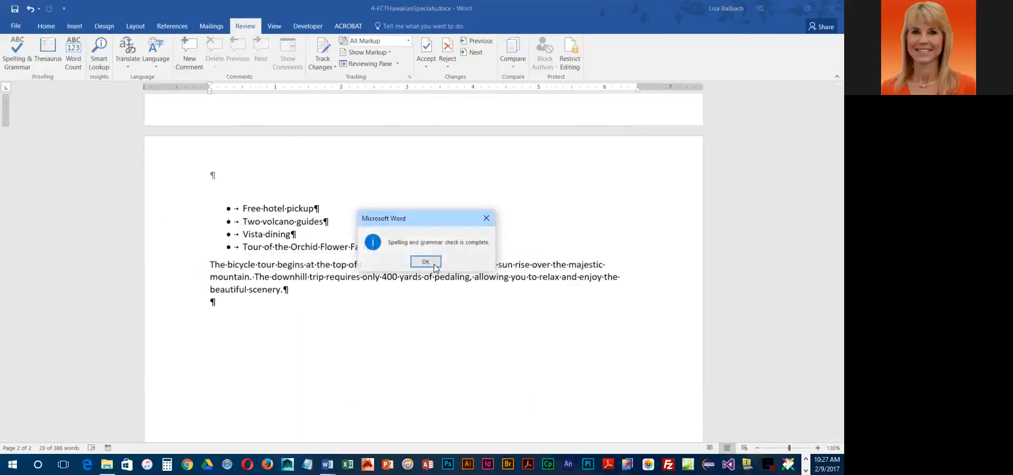
{"action": "left_click", "coordinate": [425, 262]}
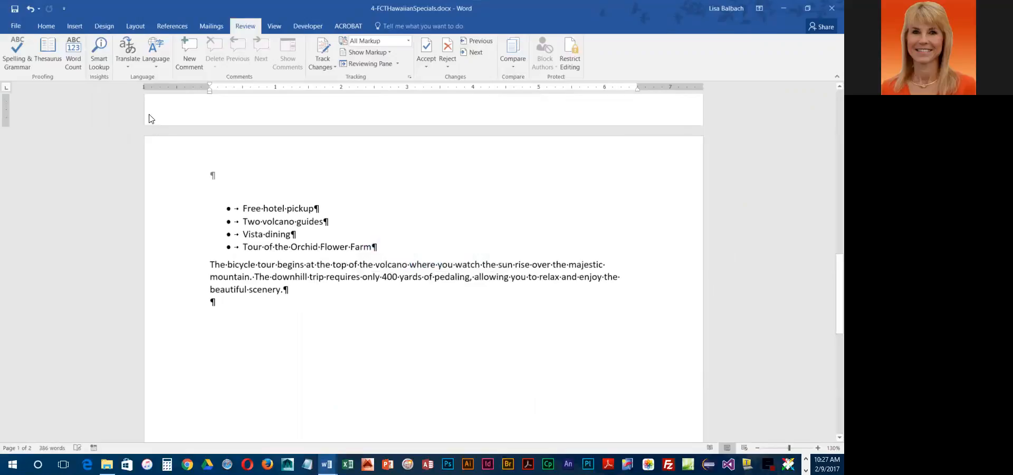
{"action": "left_click", "coordinate": [15, 10]}
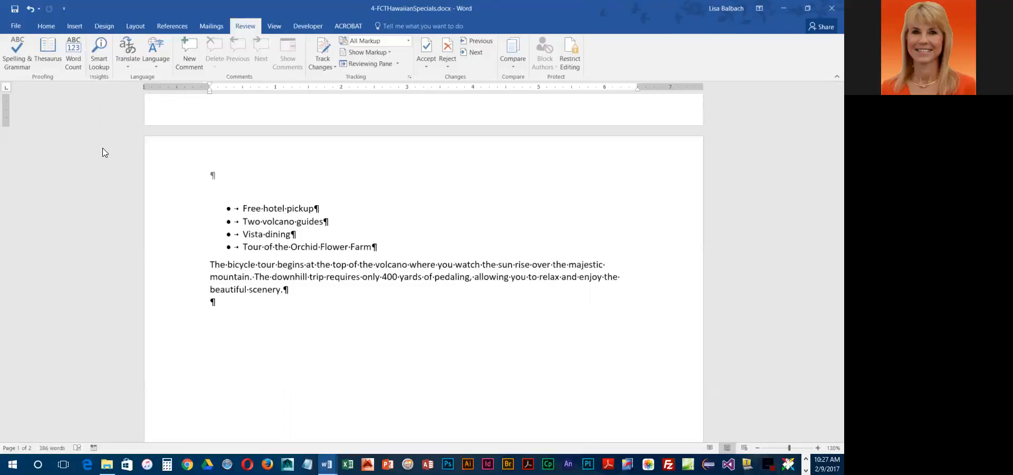
Change the document's theme fonts to Calibri Light-Constantia.
{"action": "scroll", "coordinate": [330, 259], "scroll_direction": "up", "scroll_amount": 1}
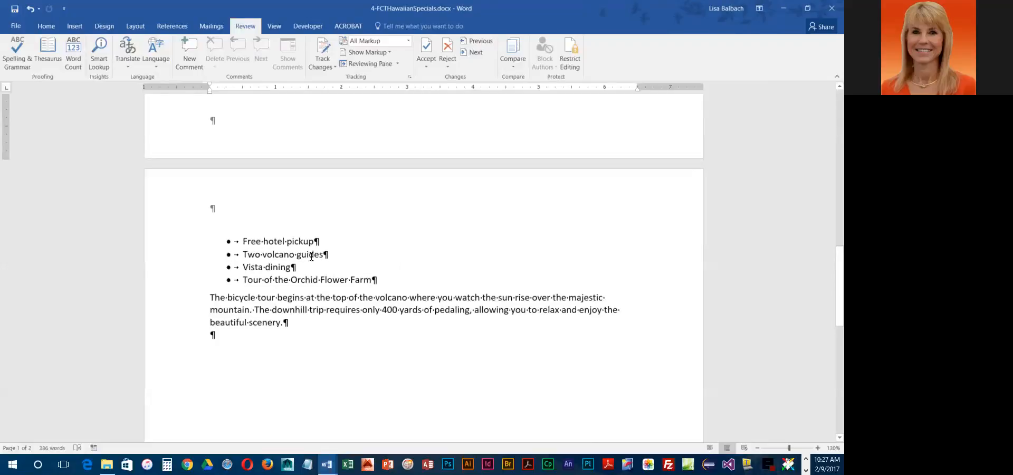
{"action": "left_click", "coordinate": [104, 26]}
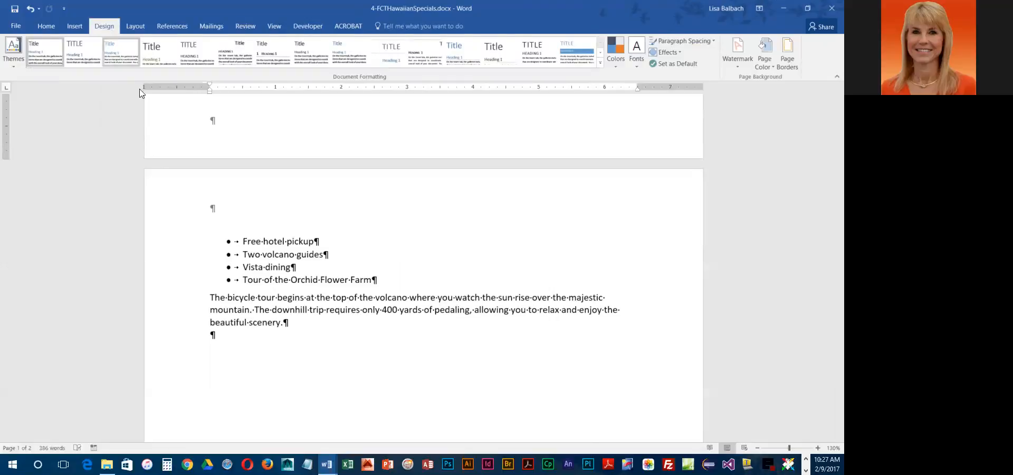
{"action": "left_click", "coordinate": [636, 64]}
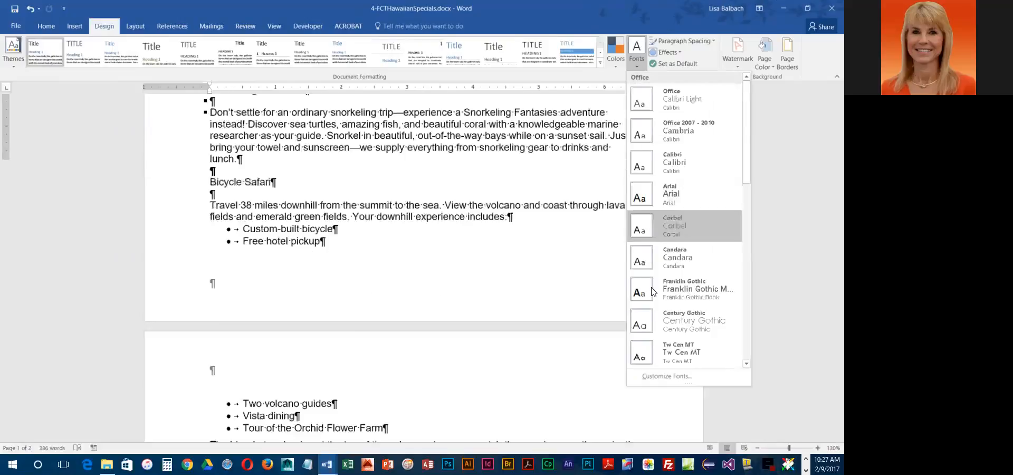
{"action": "scroll", "coordinate": [706, 277], "scroll_direction": "down", "scroll_amount": 3}
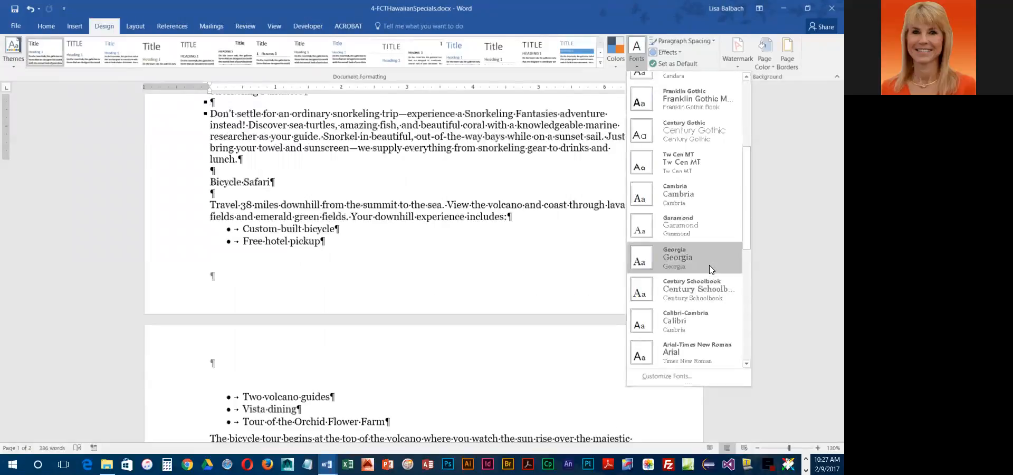
{"action": "scroll", "coordinate": [711, 270], "scroll_direction": "down", "scroll_amount": 2}
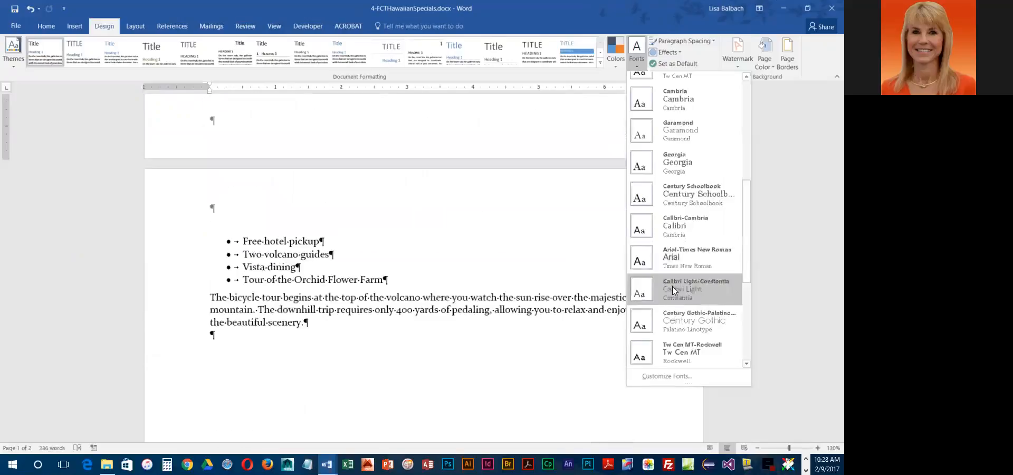
{"action": "left_click", "coordinate": [696, 282]}
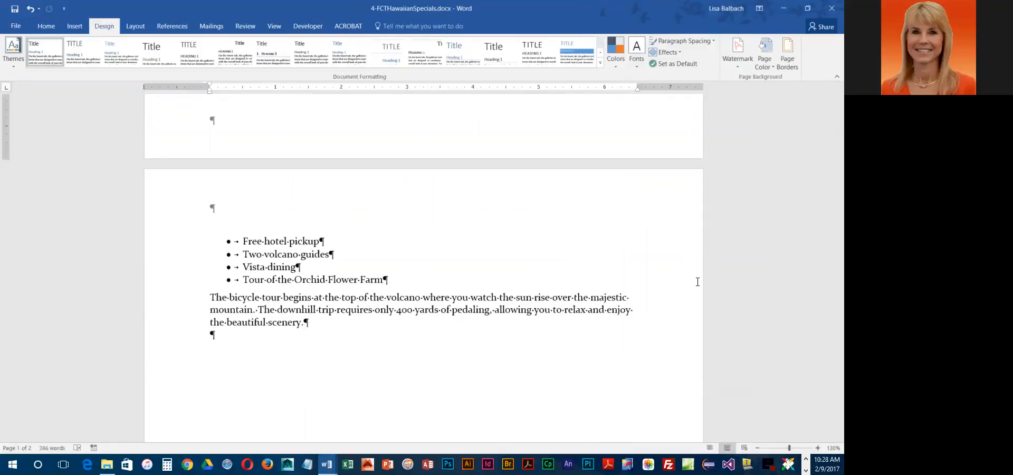
Change the document's theme colors to Green Yellow.
{"action": "left_click", "coordinate": [609, 66]}
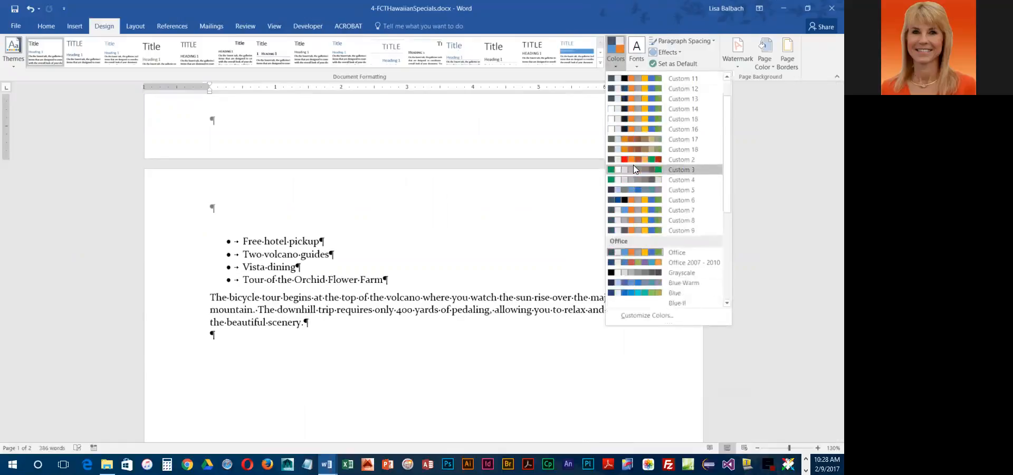
{"action": "scroll", "coordinate": [633, 171], "scroll_direction": "down", "scroll_amount": 1}
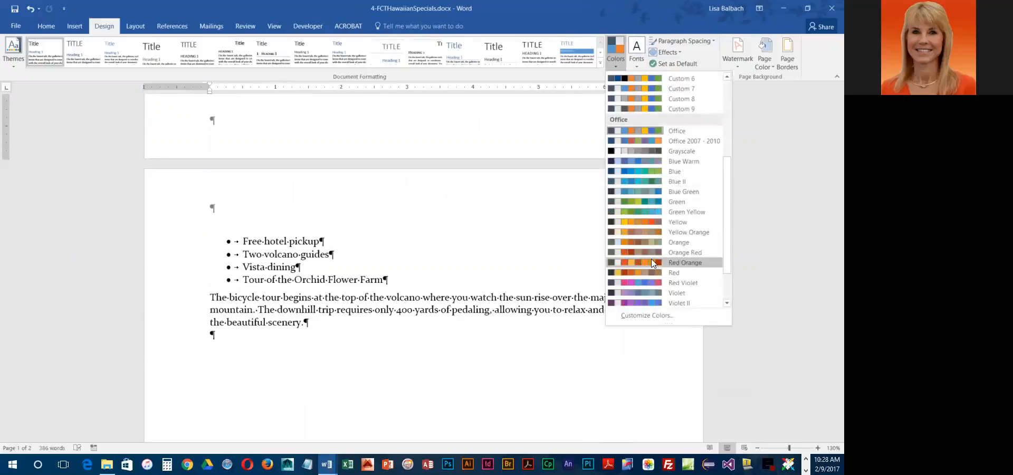
{"action": "left_click", "coordinate": [665, 210]}
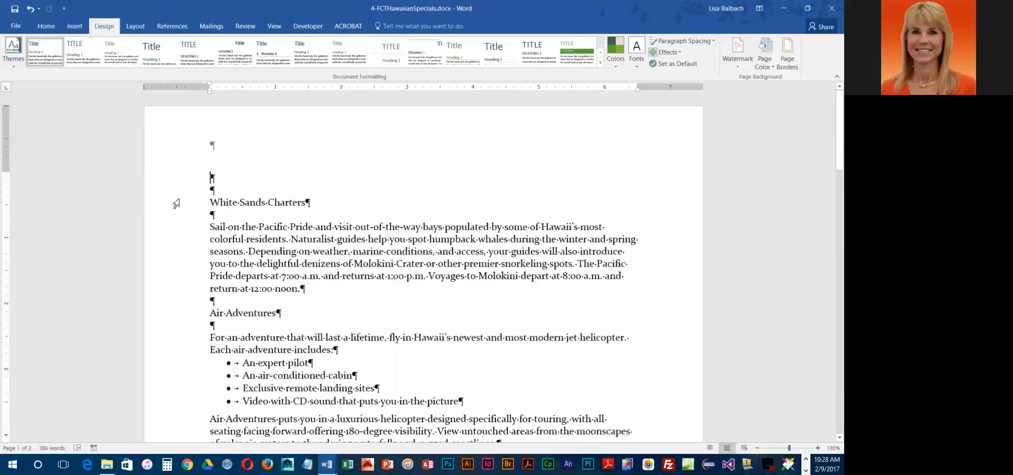
Insert WordArt at the start of the document using the teal gradient style with a reflection.
{"action": "left_click", "coordinate": [74, 31]}
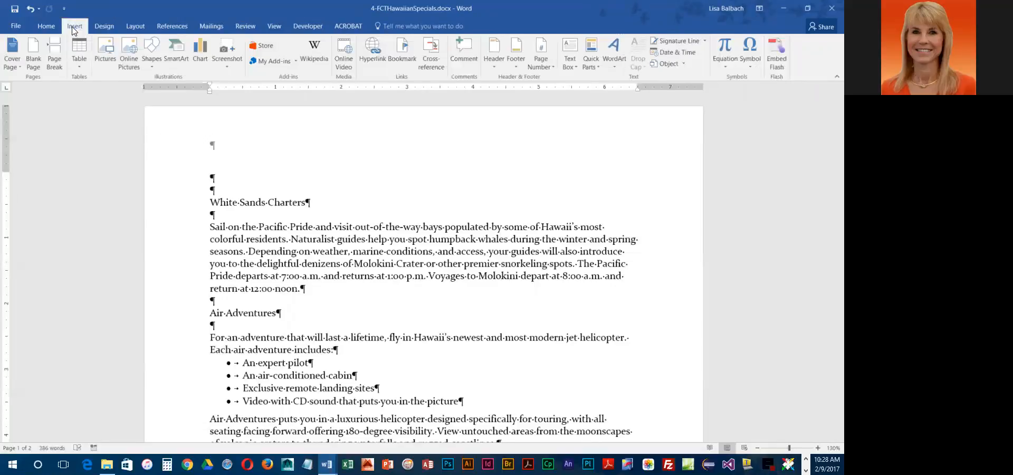
{"action": "left_click", "coordinate": [616, 71]}
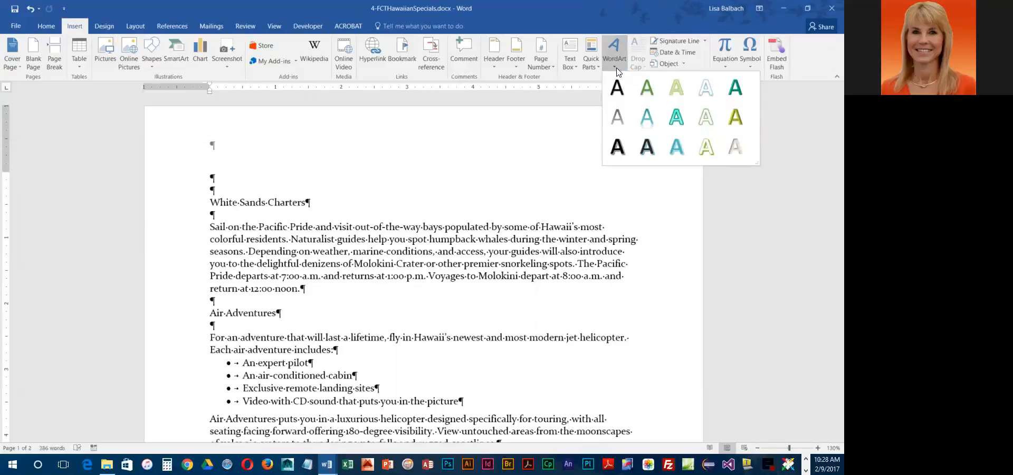
{"action": "left_click", "coordinate": [642, 116]}
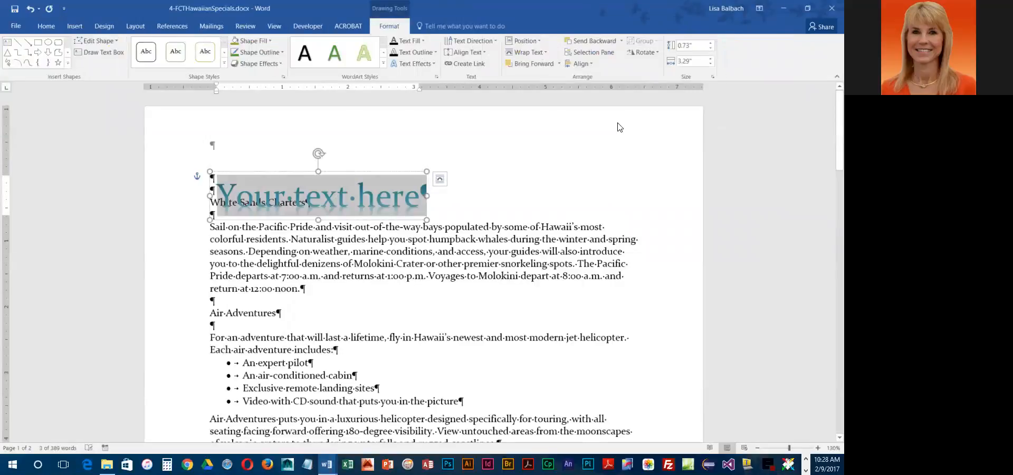
Replace the WordArt placeholder text with "HAWAIIAN SPECIALS" in all capitals.
{"action": "type", "text": "Haw"}
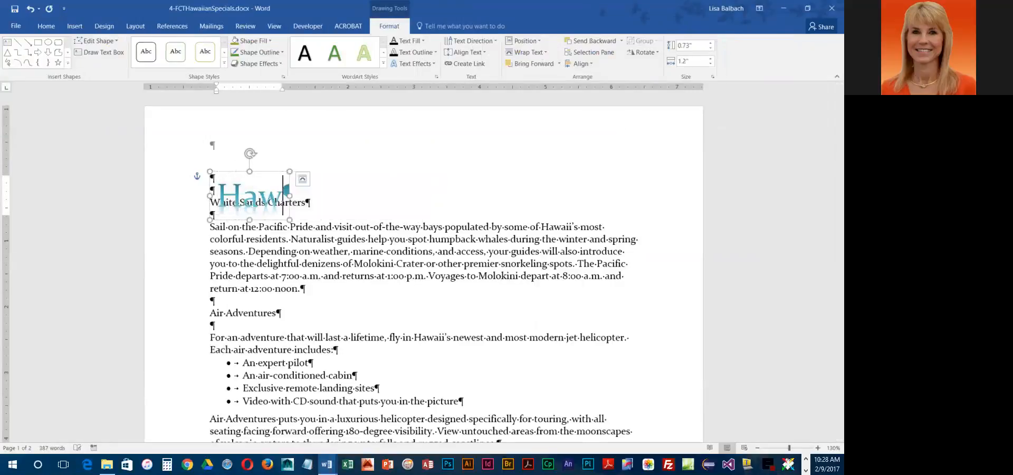
{"action": "type", "text": "aiia"}
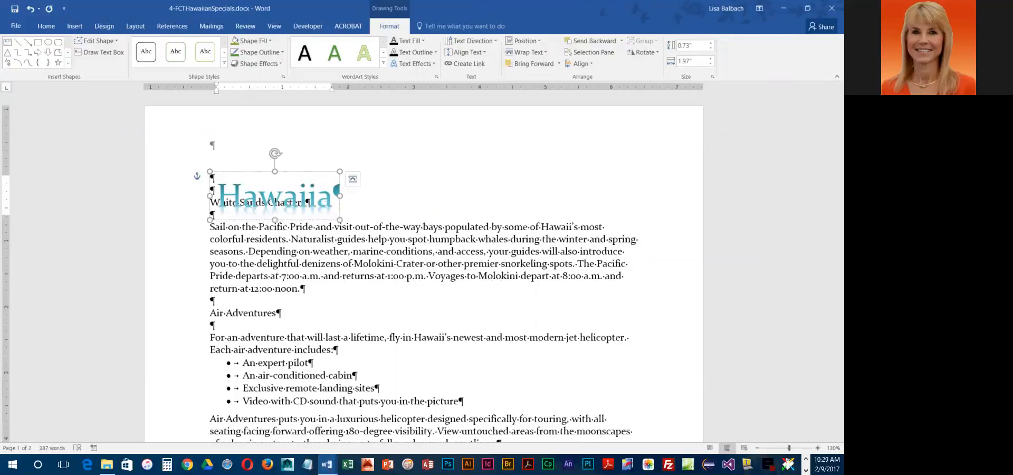
{"action": "key", "text": "BackSpace"}
{"action": "key", "text": "BackSpace"}
{"action": "key", "text": "BackSpace"}
{"action": "key", "text": "BackSpace"}
{"action": "key", "text": "BackSpace"}
{"action": "key", "text": "BackSpace"}
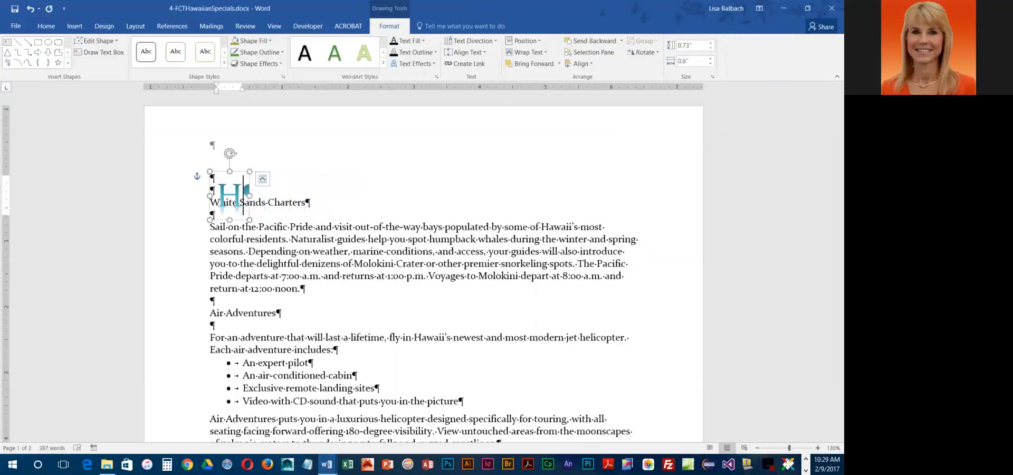
{"action": "type", "text": "AWA"}
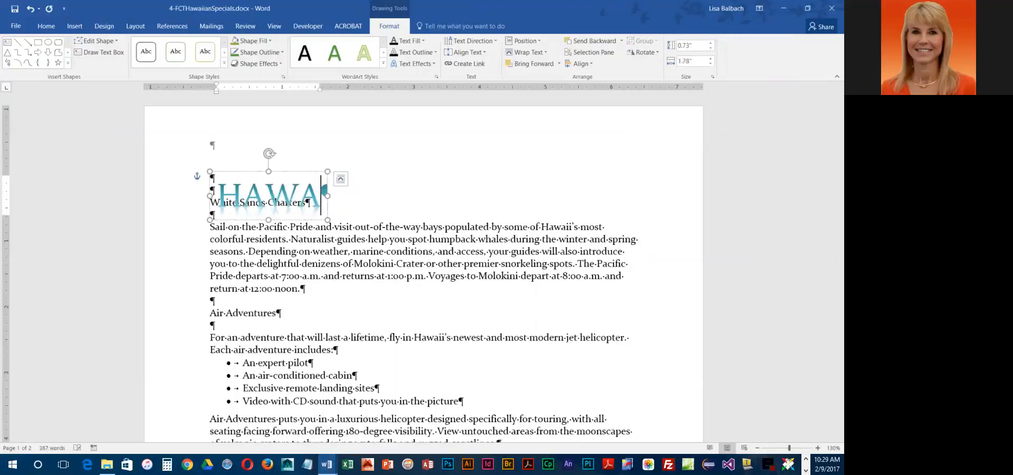
{"action": "type", "text": "IIAN"}
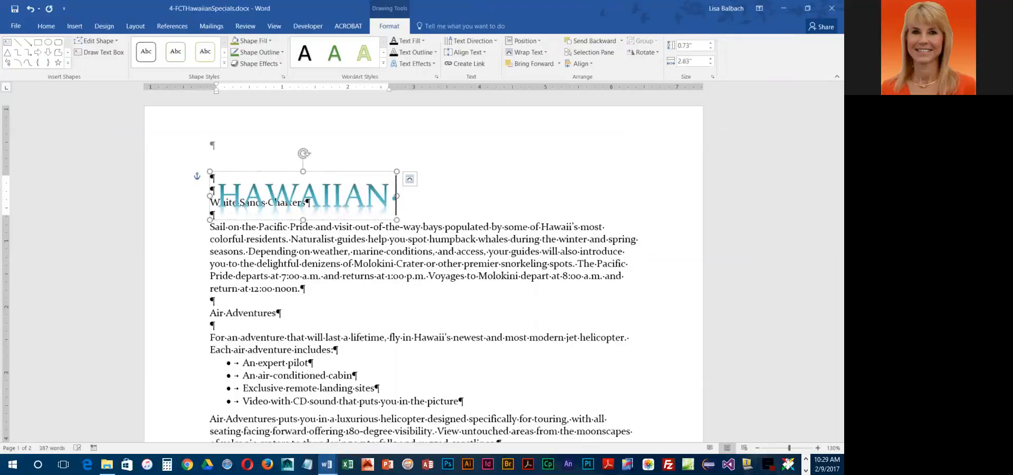
{"action": "type", "text": " SPECIALS"}
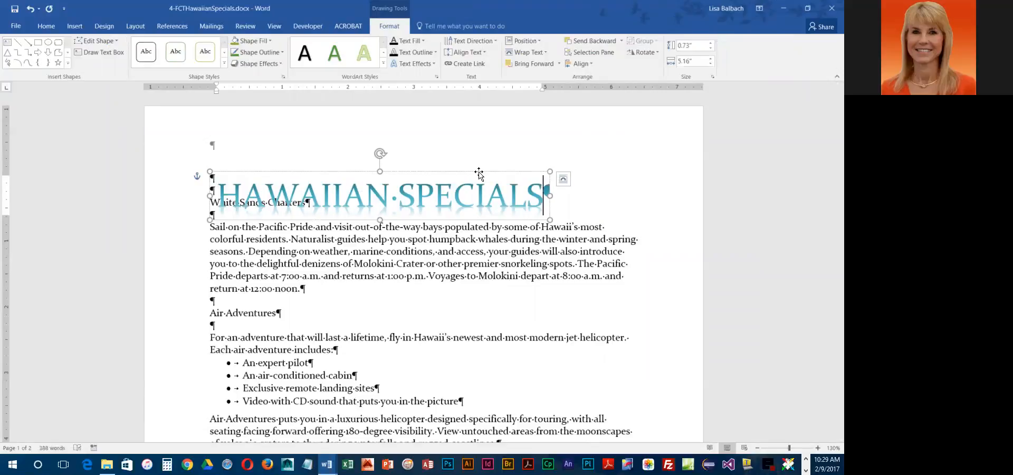
Fill the WordArt text with the standard light blue and add the first green glow variation.
{"action": "key", "text": "ctrl+a"}
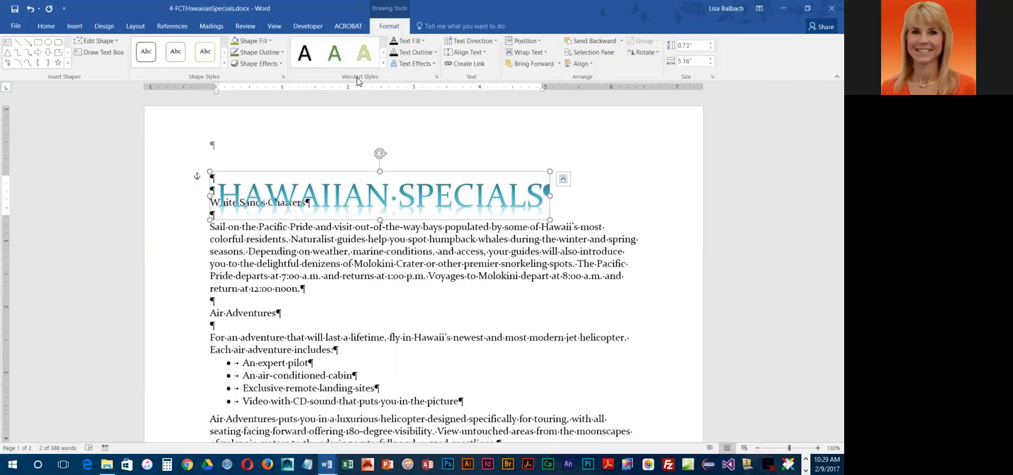
{"action": "left_click", "coordinate": [425, 41]}
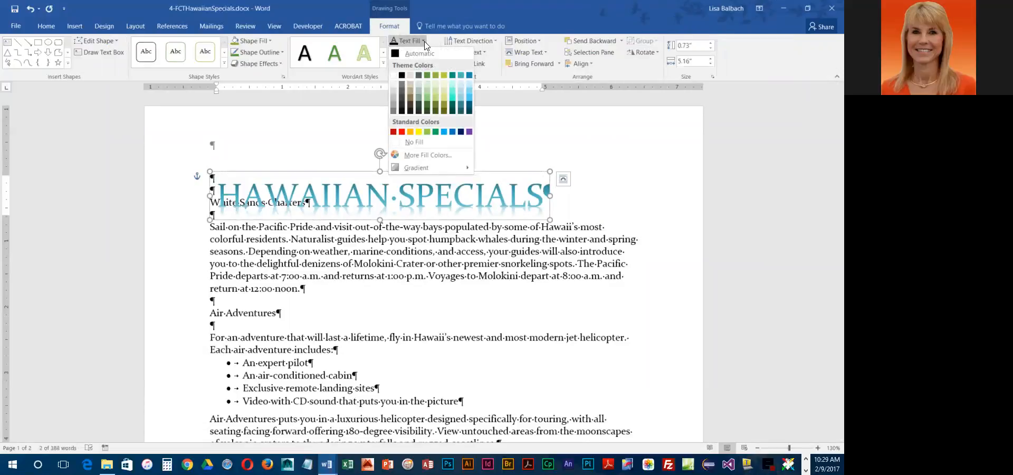
{"action": "left_click", "coordinate": [446, 131]}
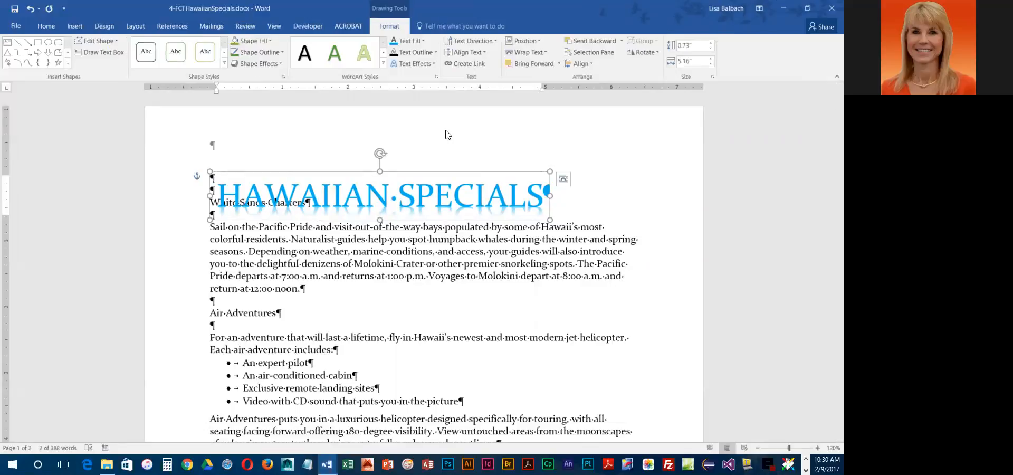
{"action": "left_click", "coordinate": [433, 64]}
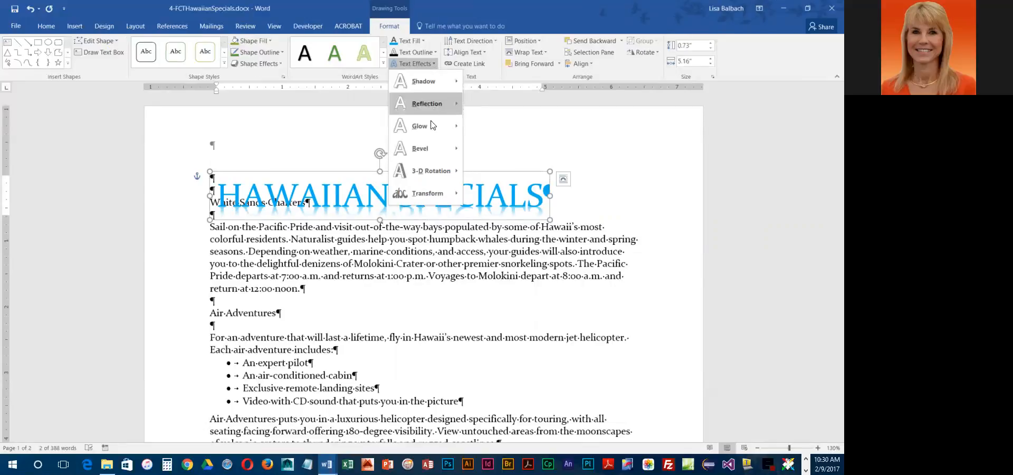
{"action": "mouse_move", "coordinate": [432, 126]}
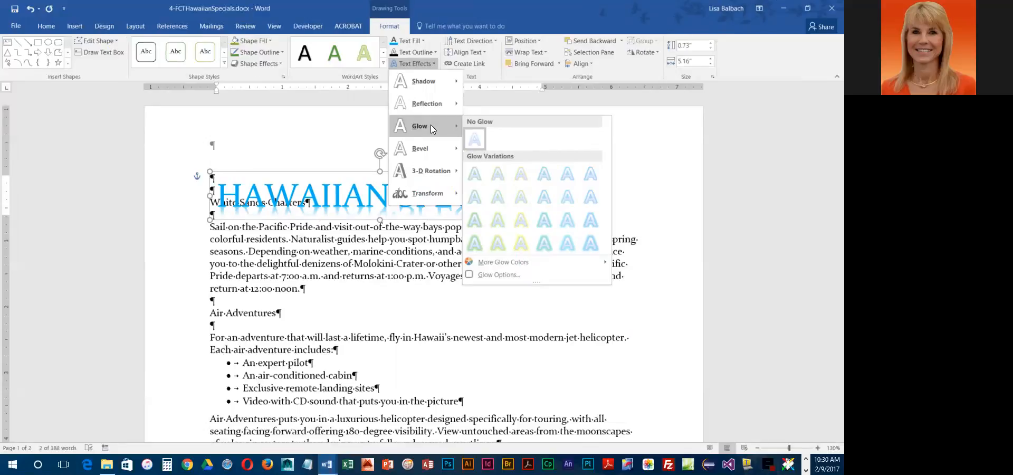
{"action": "left_click", "coordinate": [475, 173]}
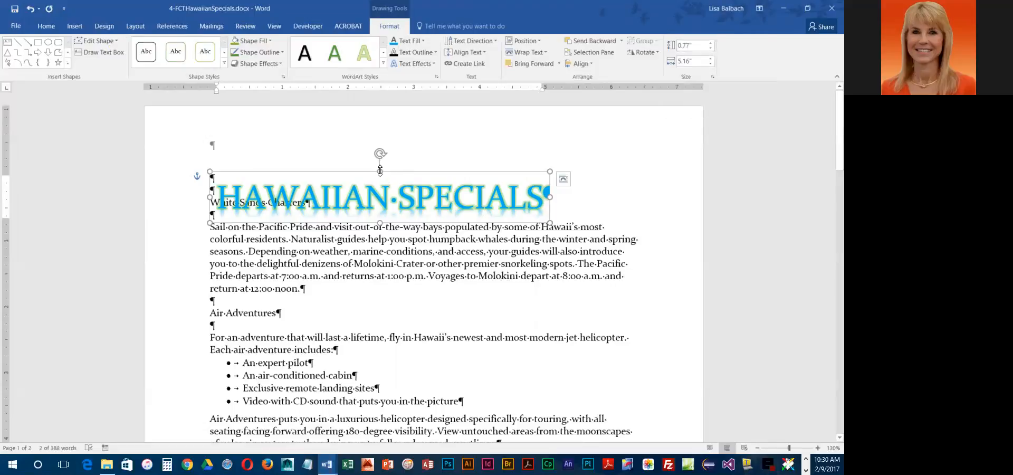
Set the WordArt's height to 1" and its width to 6.5".
{"action": "left_click", "coordinate": [694, 47]}
{"action": "type", "text": "1"}
{"action": "key", "text": "Return"}
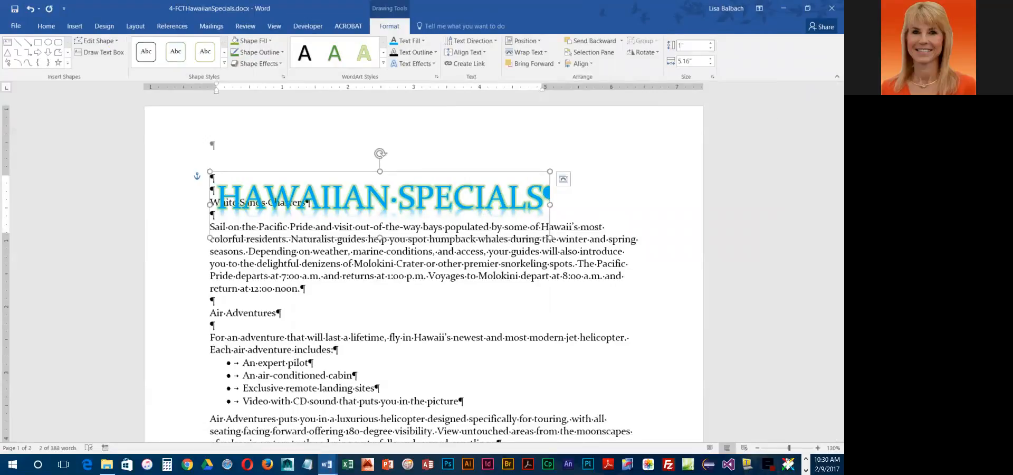
{"action": "left_click", "coordinate": [693, 62]}
{"action": "type", "text": "6.5"}
{"action": "key", "text": "Return"}
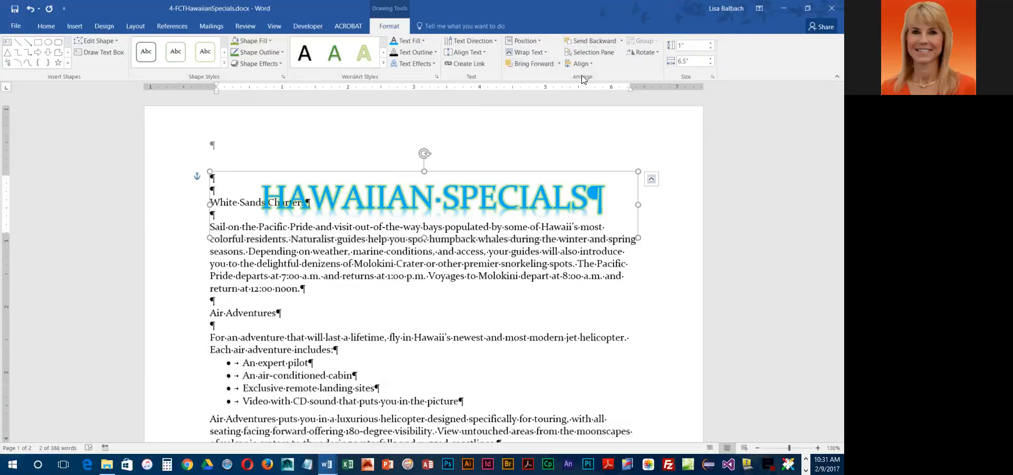
Position the WordArt in line with text and apply the Deflate transform effect to it.
{"action": "left_click", "coordinate": [537, 40]}
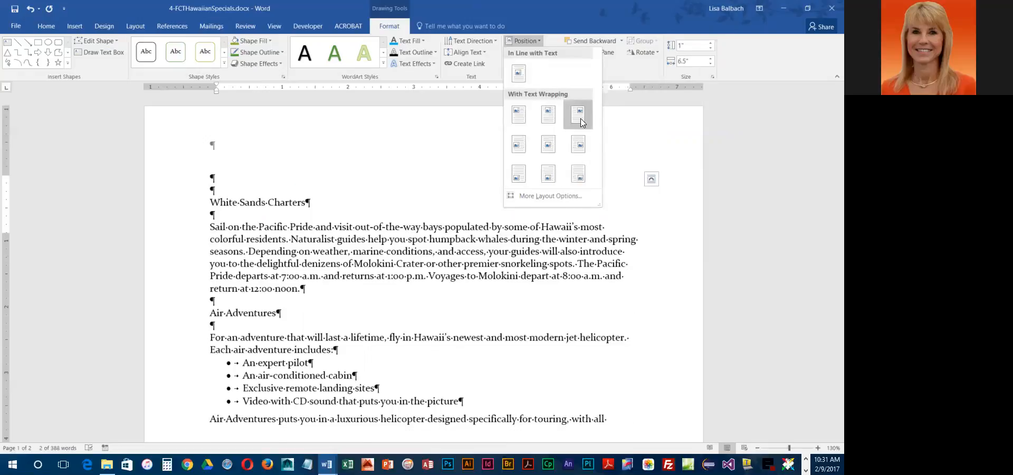
{"action": "left_click", "coordinate": [519, 75]}
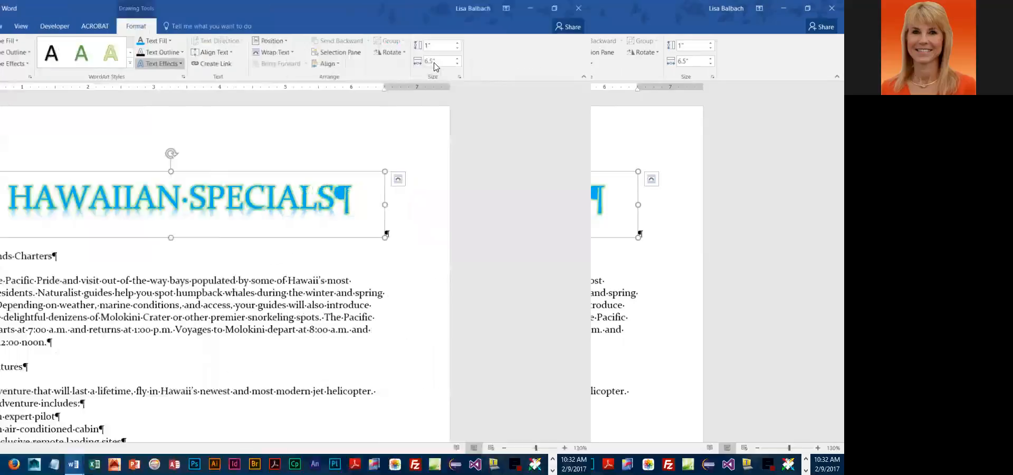
{"action": "left_click", "coordinate": [158, 63]}
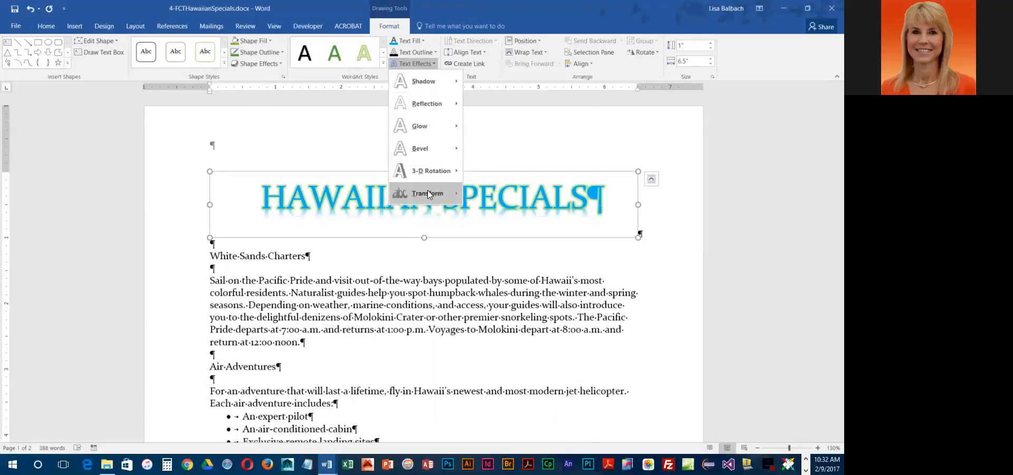
{"action": "mouse_move", "coordinate": [428, 194]}
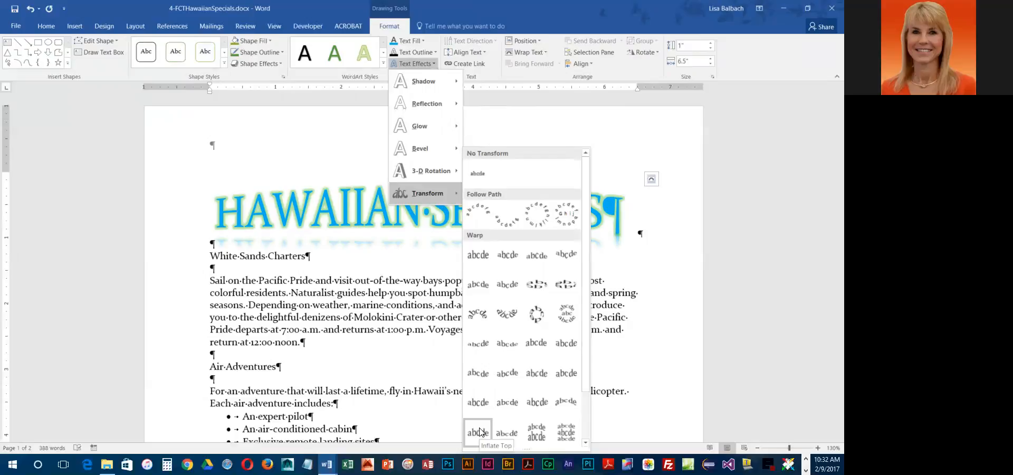
{"action": "left_click", "coordinate": [511, 404]}
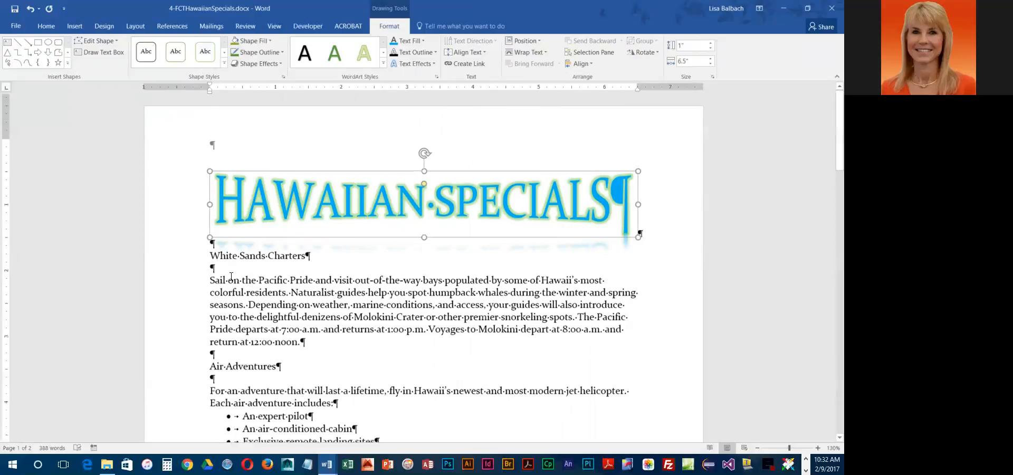
Apply the Heading 2 style to the "White Sands Charters", "Air Adventures" and "Deep Sea Submarines" titles.
{"action": "scroll", "coordinate": [288, 324], "scroll_direction": "down", "scroll_amount": 1}
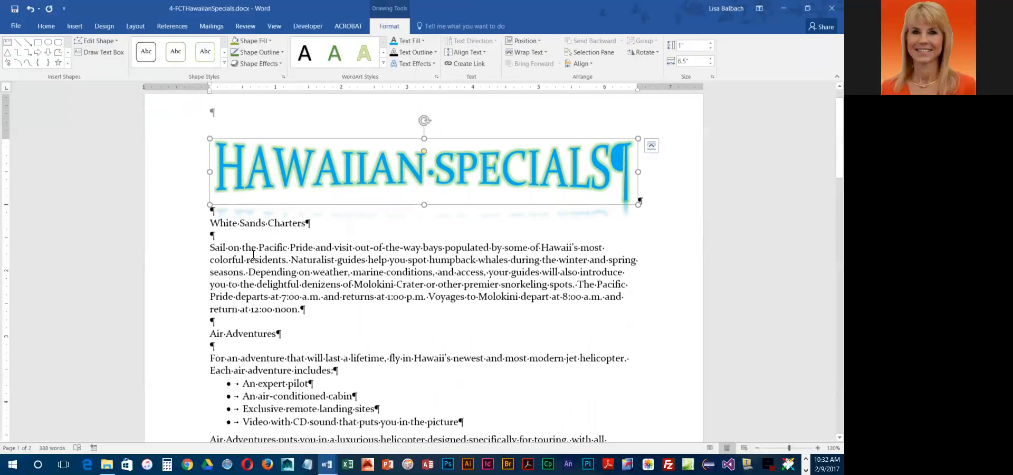
{"action": "left_click", "coordinate": [185, 231]}
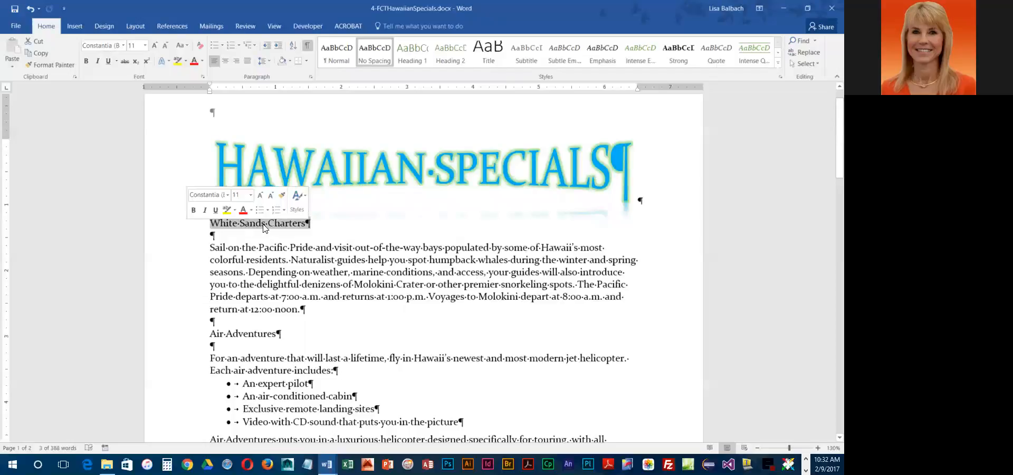
{"action": "left_click", "coordinate": [454, 60]}
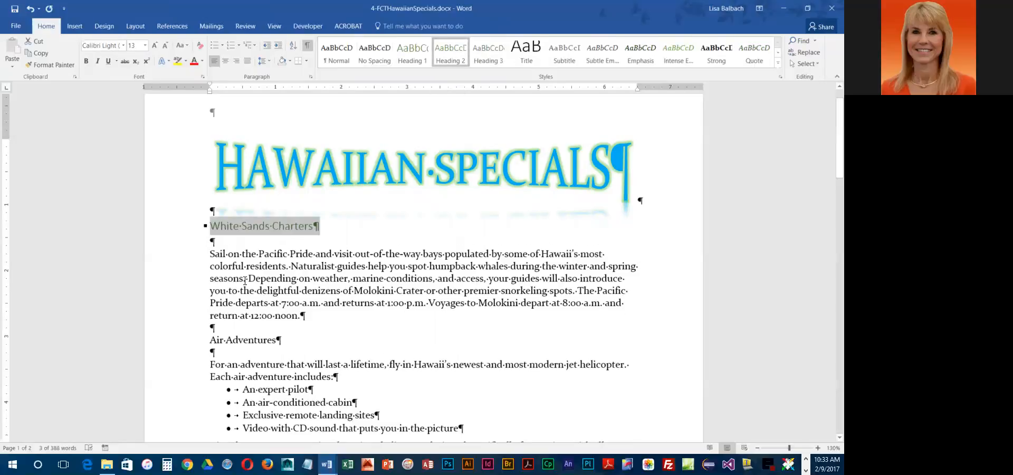
{"action": "left_click", "coordinate": [179, 340]}
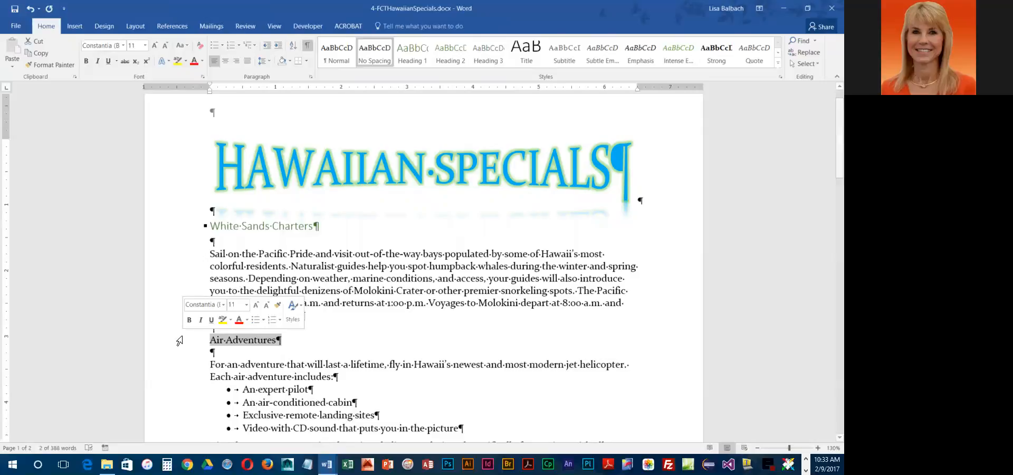
{"action": "key", "text": "ctrl+alt+2"}
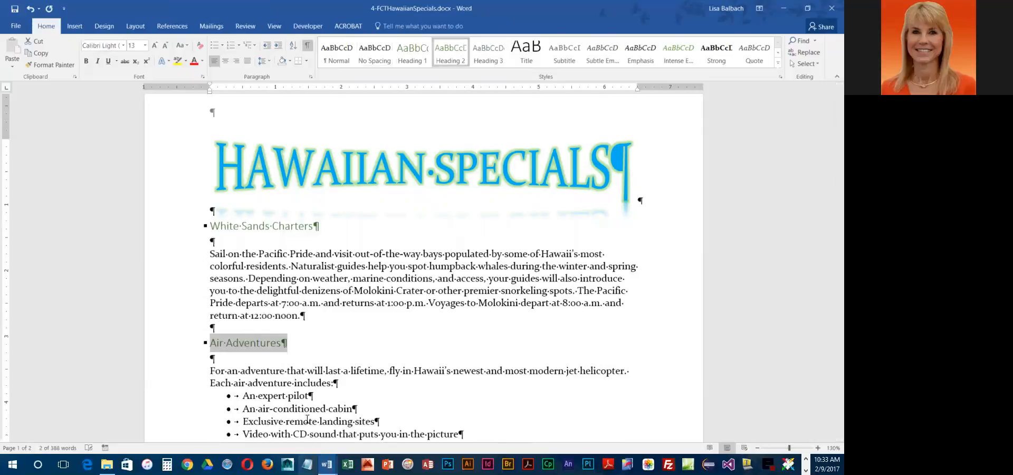
{"action": "scroll", "coordinate": [228, 325], "scroll_direction": "down", "scroll_amount": 3}
{"action": "left_click", "coordinate": [177, 298]}
{"action": "key", "text": "ctrl+alt+2"}
Apply the Heading 2 style to the "Snorkeling Fantasies" and "Bicycle Safari" titles on the second page.
{"action": "scroll", "coordinate": [192, 327], "scroll_direction": "down", "scroll_amount": 2}
{"action": "scroll", "coordinate": [191, 327], "scroll_direction": "down", "scroll_amount": 6}
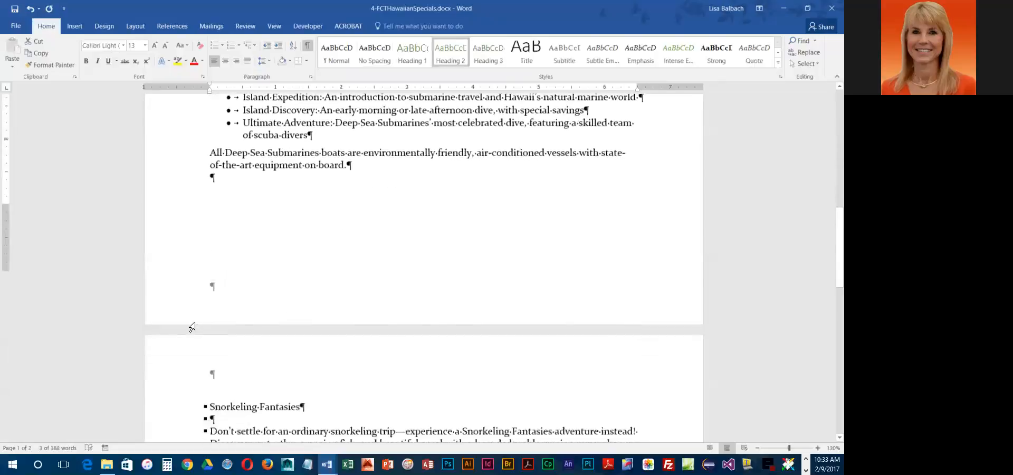
{"action": "left_click", "coordinate": [185, 291]}
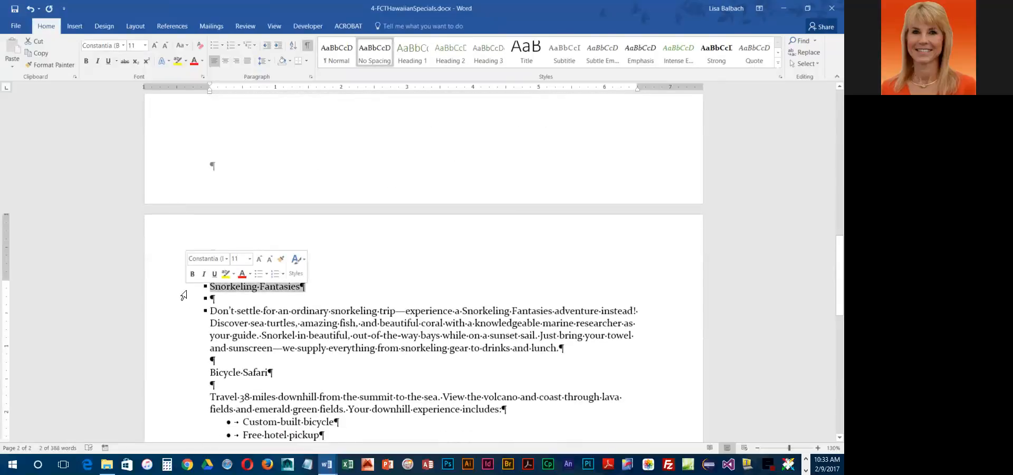
{"action": "key", "text": "ctrl+alt+2"}
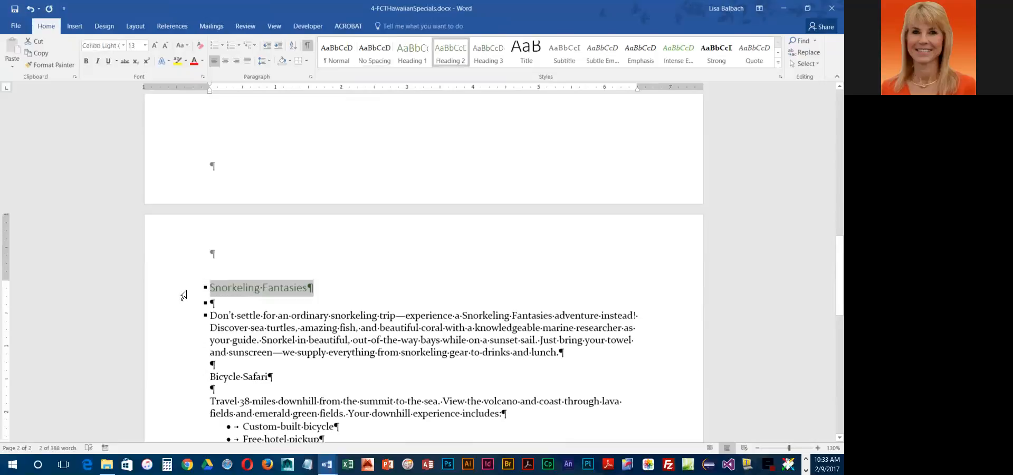
{"action": "left_click", "coordinate": [180, 377]}
{"action": "key", "text": "ctrl+alt+2"}
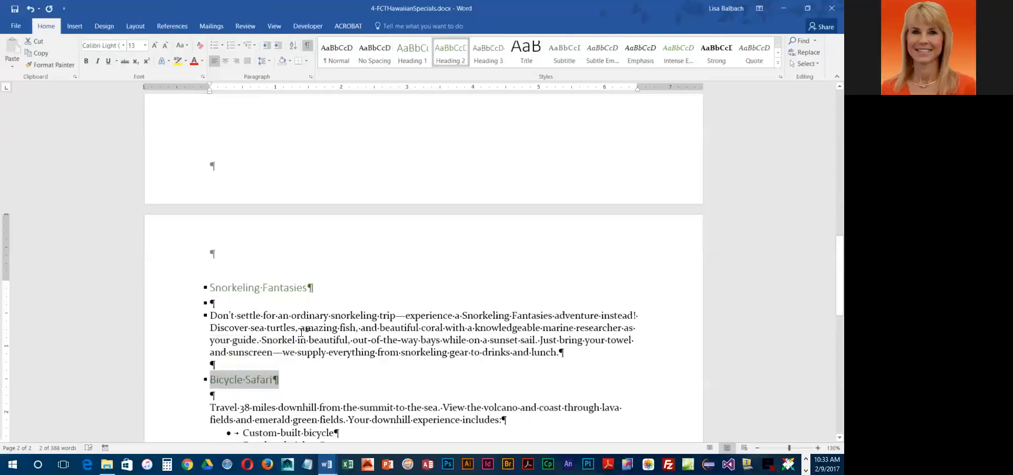
Change the font color of the entire document to the darkest shade of the last blue theme color, and save the document.
{"action": "scroll", "coordinate": [301, 331], "scroll_direction": "down", "scroll_amount": 5}
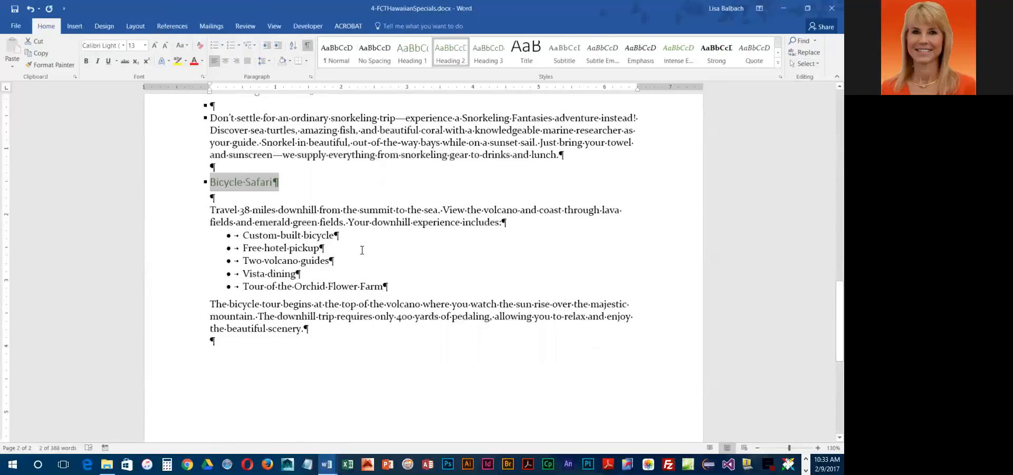
{"action": "key", "text": "ctrl+a"}
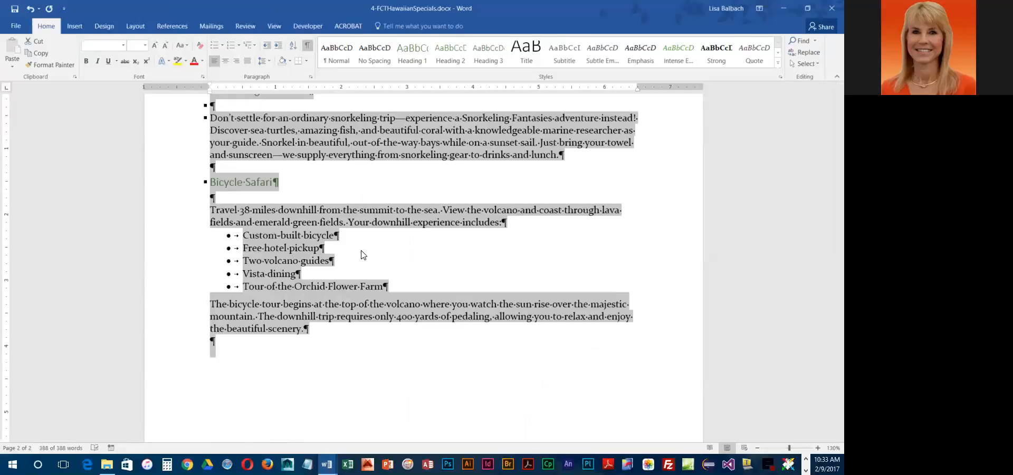
{"action": "left_click", "coordinate": [201, 63]}
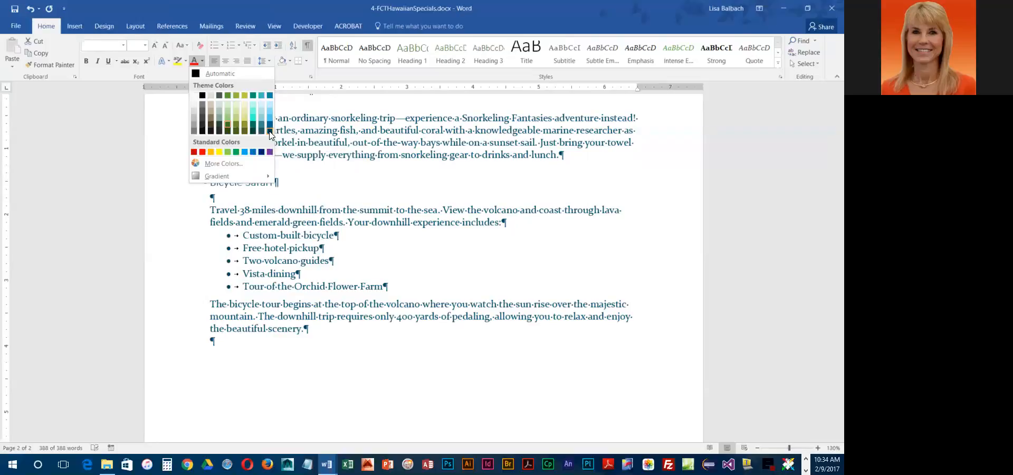
{"action": "left_click", "coordinate": [270, 131]}
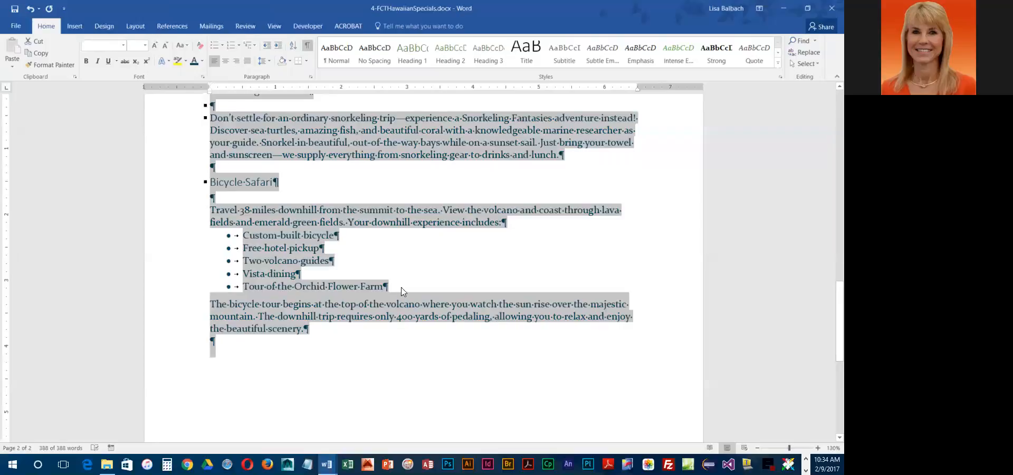
{"action": "left_click", "coordinate": [343, 336]}
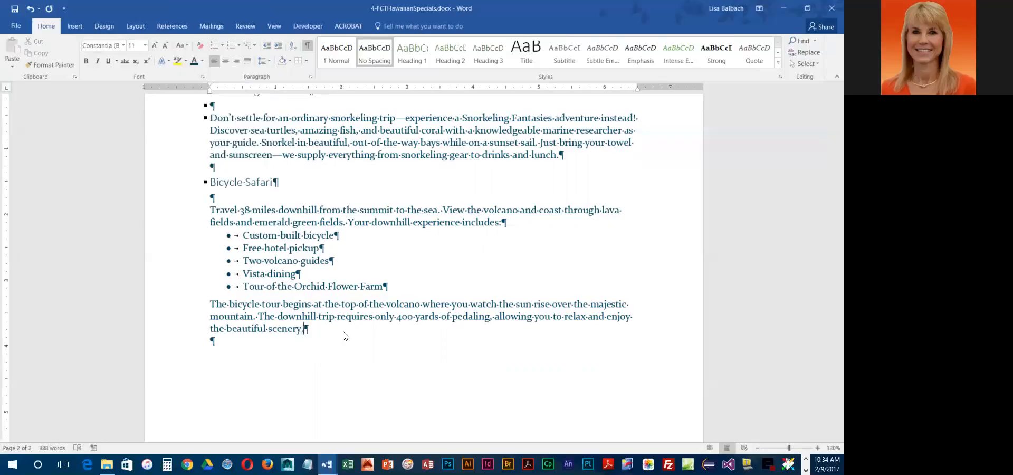
{"action": "left_click", "coordinate": [15, 8]}
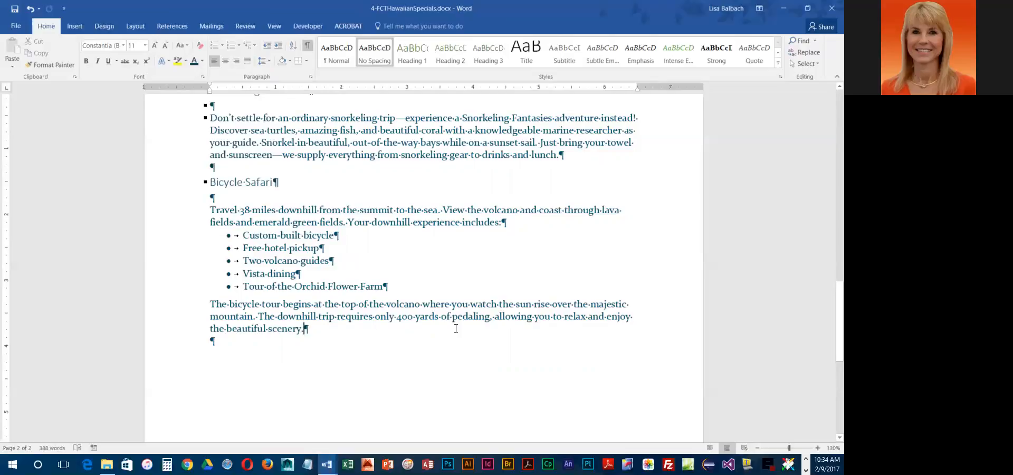
{"action": "scroll", "coordinate": [382, 387], "scroll_direction": "up", "scroll_amount": 15}
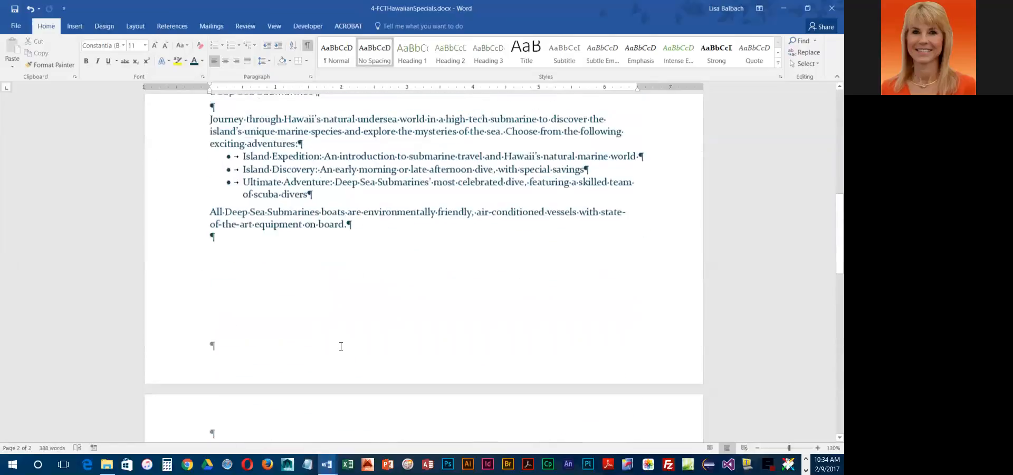